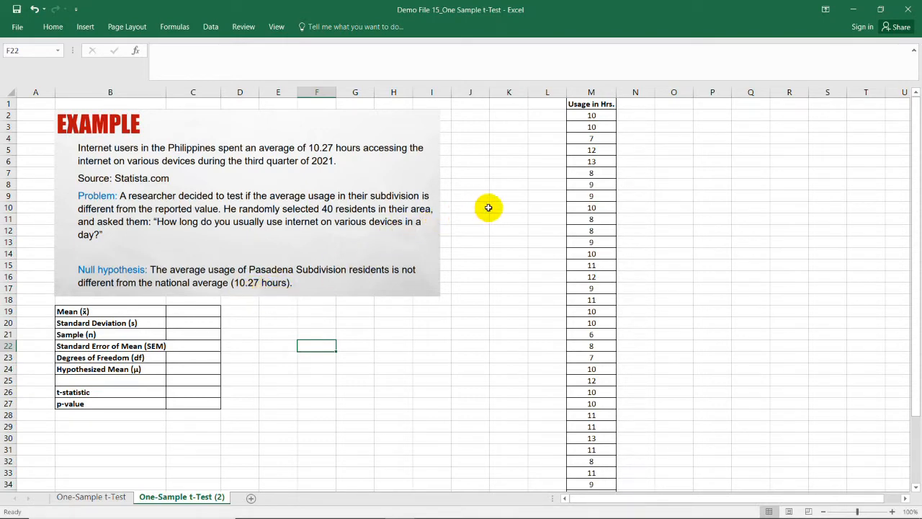
# Step: Examine the recorded internet usage hours in column M, from the header down to the last entry
pyautogui.moveTo(592, 117); pyautogui.dragTo(594, 358)
pyautogui.scroll(-7, 607, 319)
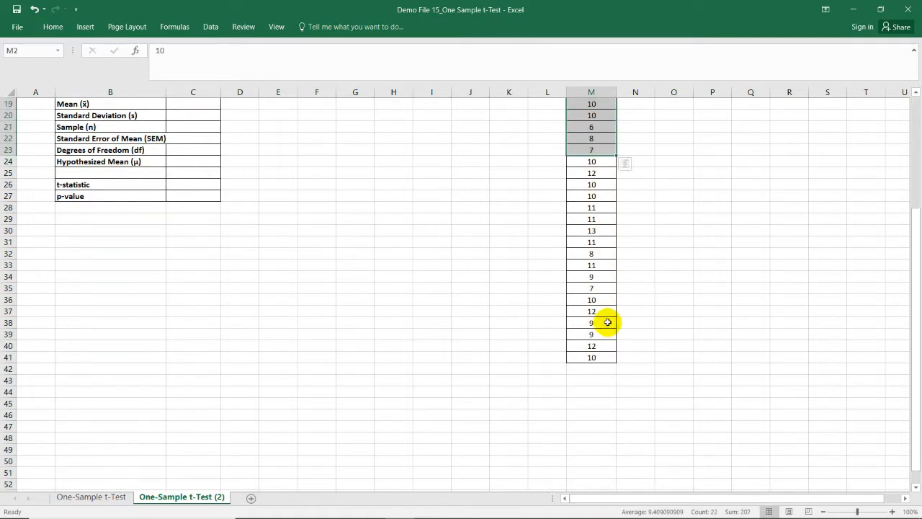
pyautogui.scroll(7, 607, 319)
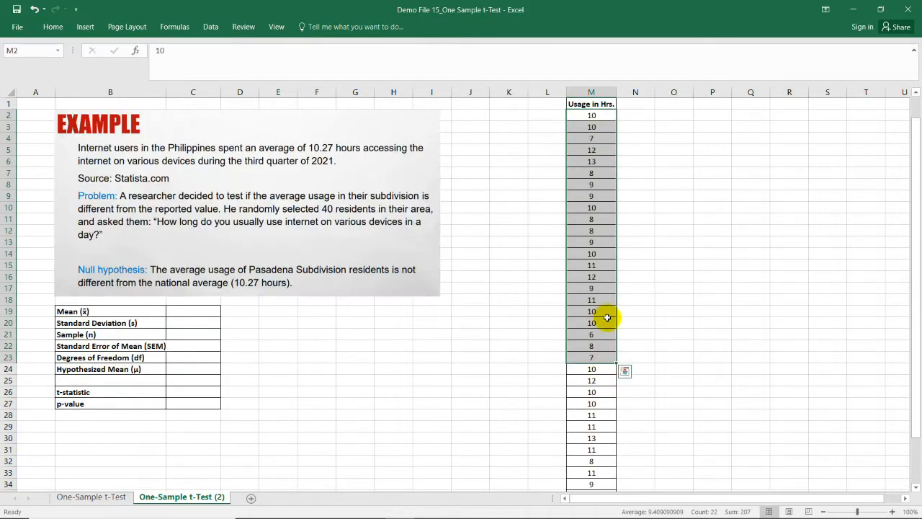
pyautogui.click(597, 118)
pyautogui.click(595, 157)
pyautogui.click(596, 108)
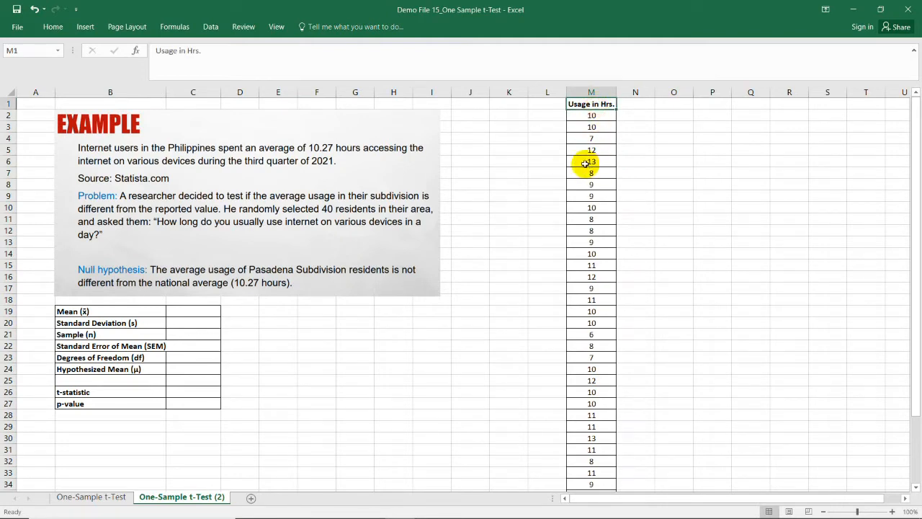
pyautogui.click(371, 344)
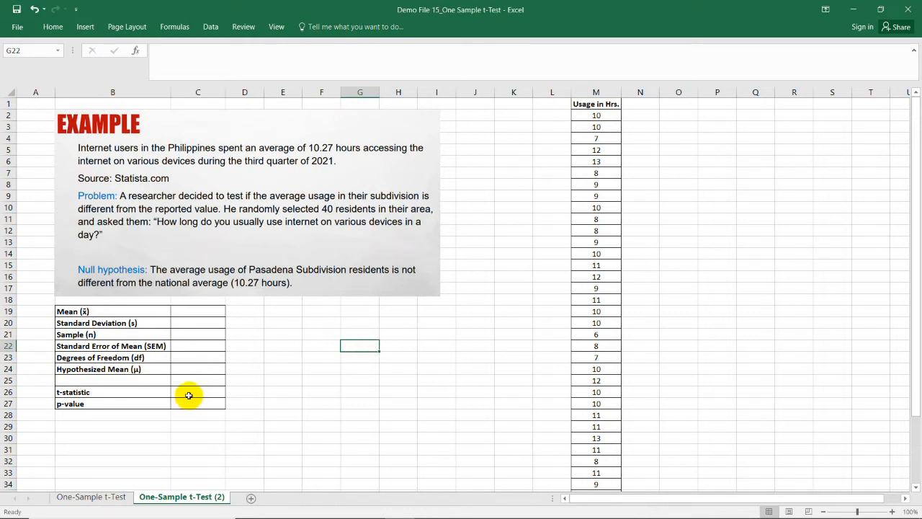
# Step: Review the statistics table in B19:C27, covering the t-statistic, the p-value and the inputs they need, such as mean and standard deviation
pyautogui.moveTo(158, 393); pyautogui.dragTo(190, 393)
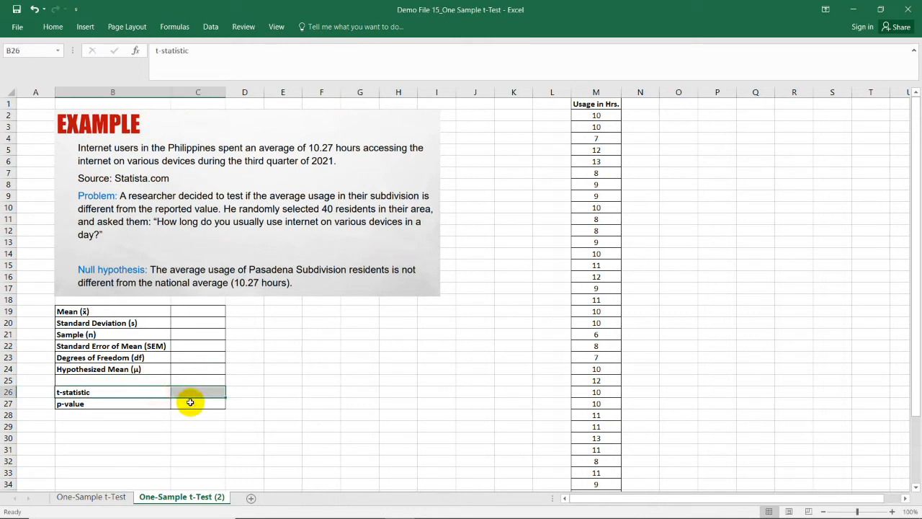
pyautogui.click(189, 403)
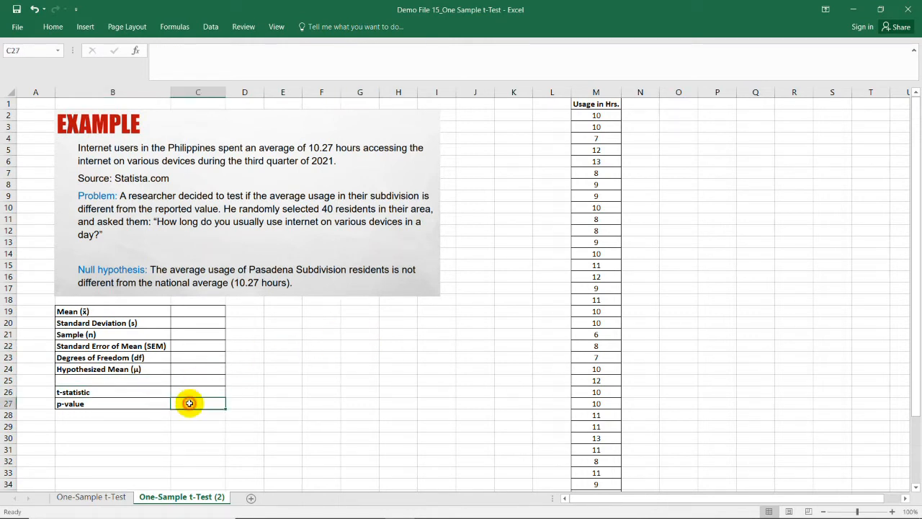
pyautogui.click(81, 311)
pyautogui.moveTo(127, 319); pyautogui.dragTo(208, 368)
pyautogui.click(315, 367)
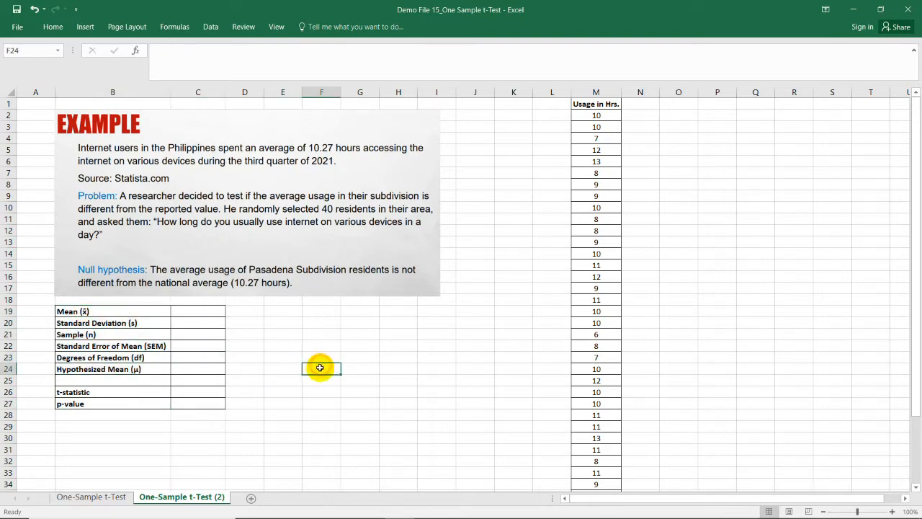
pyautogui.click(70, 311)
pyautogui.click(84, 325)
pyautogui.click(87, 335)
pyautogui.click(95, 347)
pyautogui.click(326, 366)
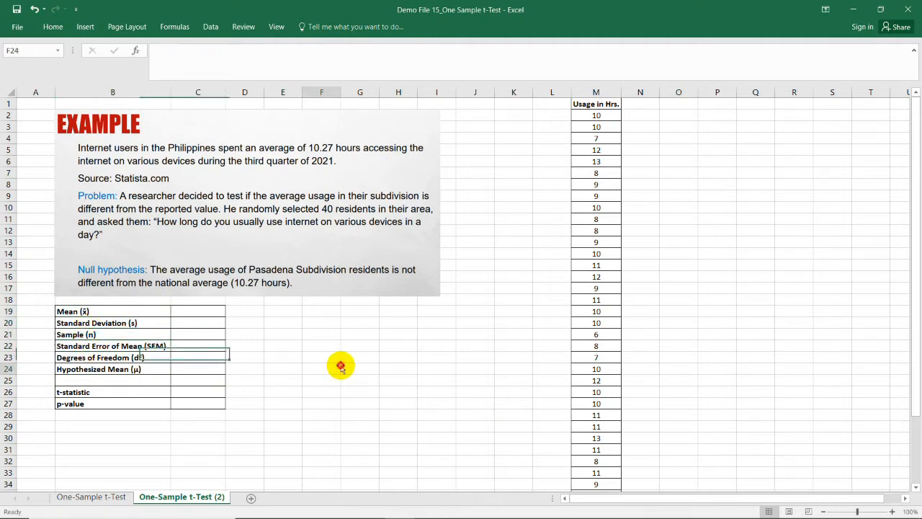
# Step: Calculate the sample mean in C19 with =AVERAGE(M2:M41)
pyautogui.doubleClick(206, 311)
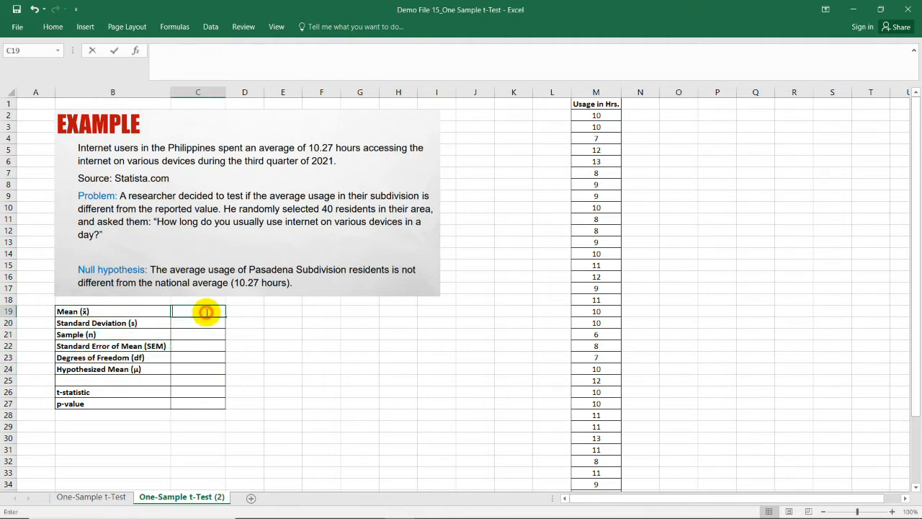
pyautogui.write('=')
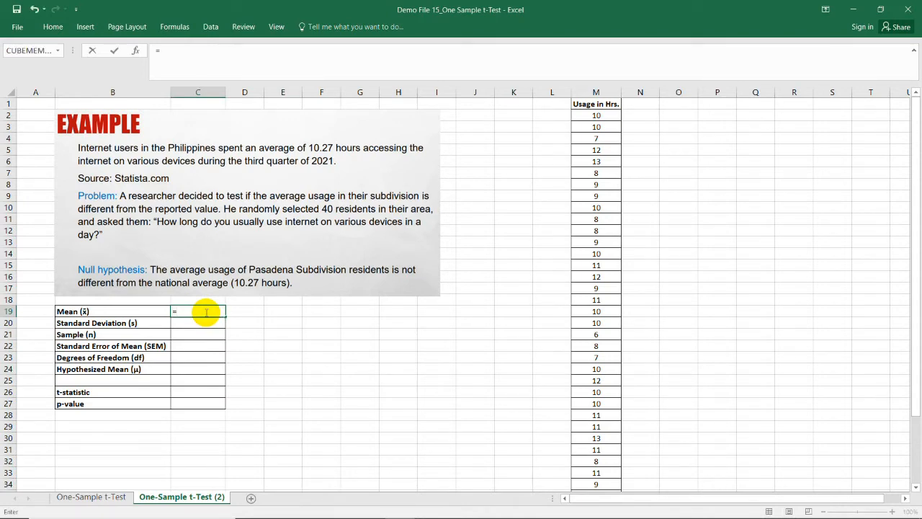
pyautogui.write('average(')
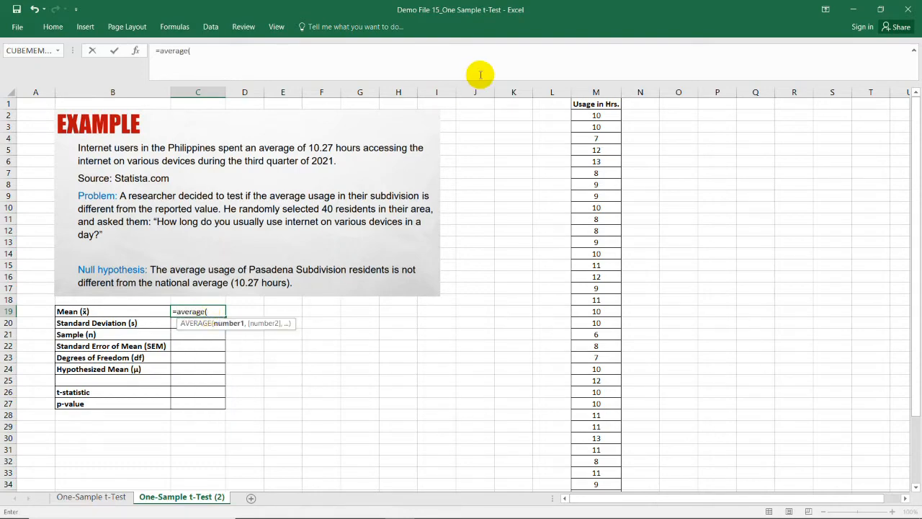
pyautogui.moveTo(602, 117); pyautogui.dragTo(602, 472)
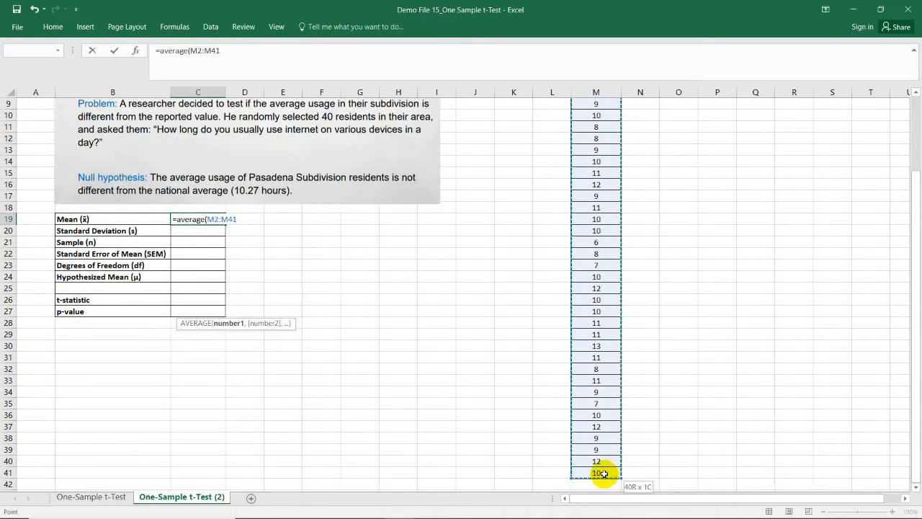
pyautogui.write(')')
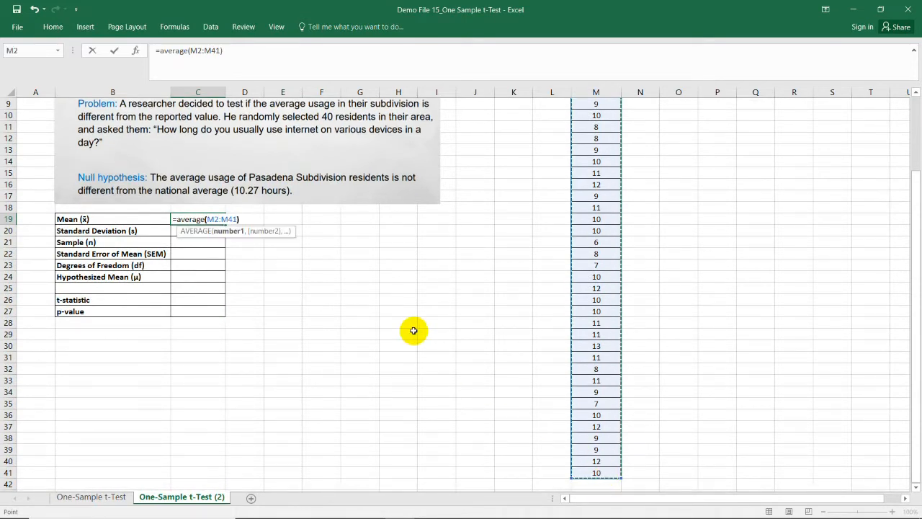
pyautogui.press('Return')
pyautogui.scroll(1, 283, 295)
pyautogui.scroll(2, 284, 296)
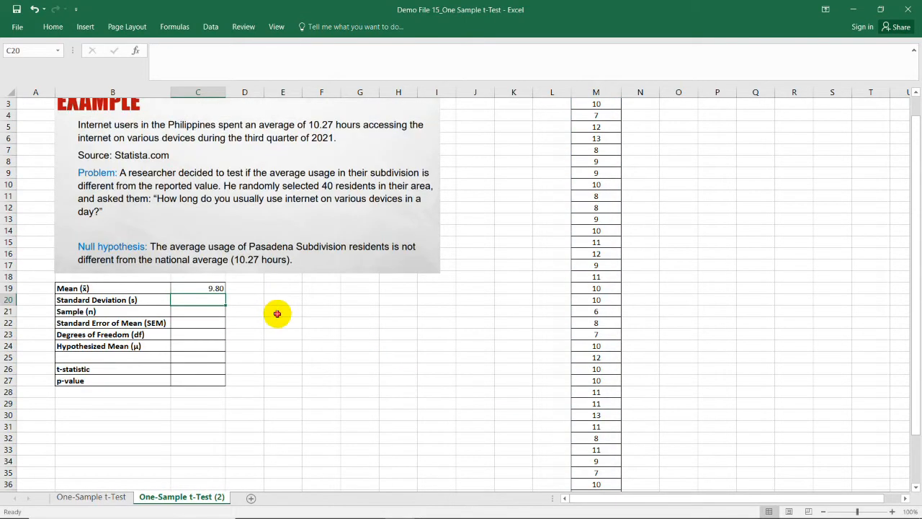
pyautogui.click(216, 288)
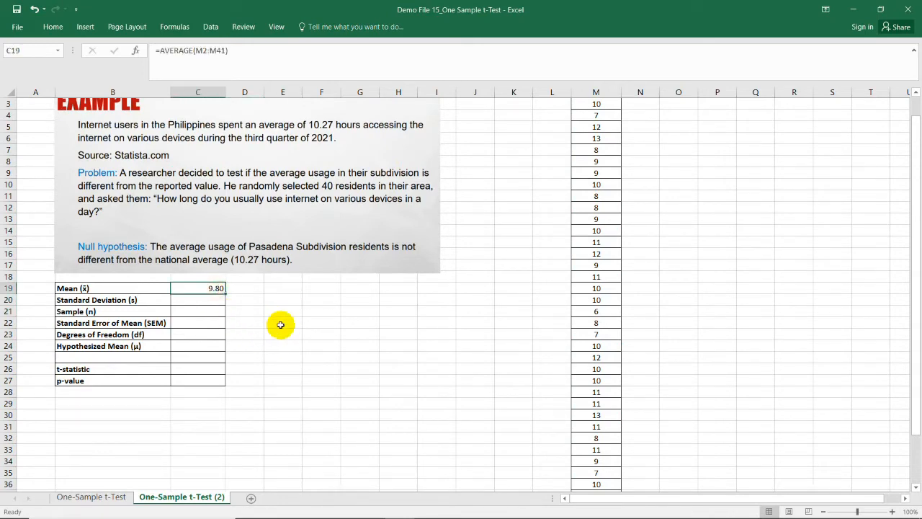
# Step: Calculate the sample standard deviation in C20 with =STDEV.S(M2:M41)
pyautogui.scroll(1, 439, 325)
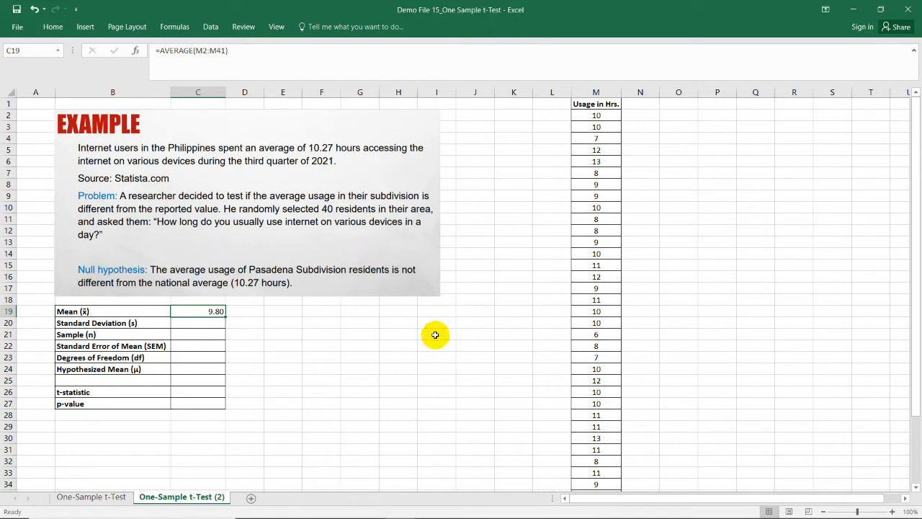
pyautogui.doubleClick(217, 325)
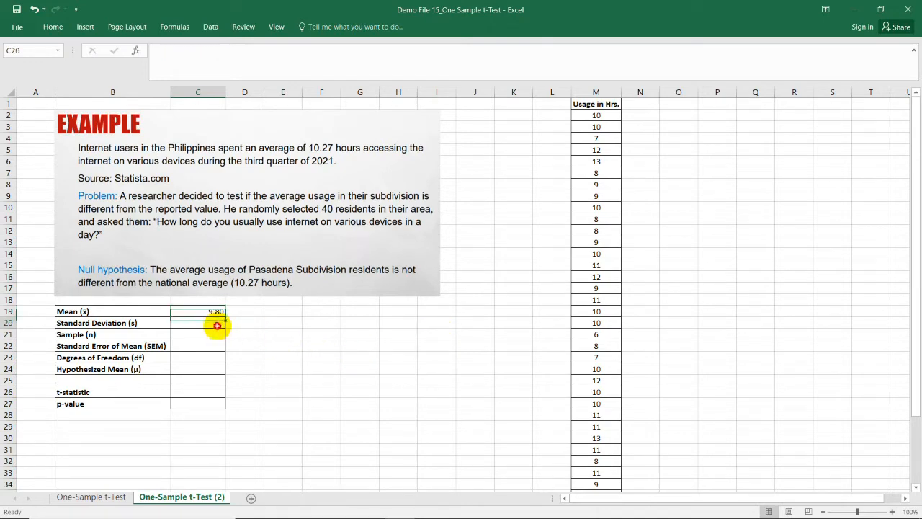
pyautogui.write('=')
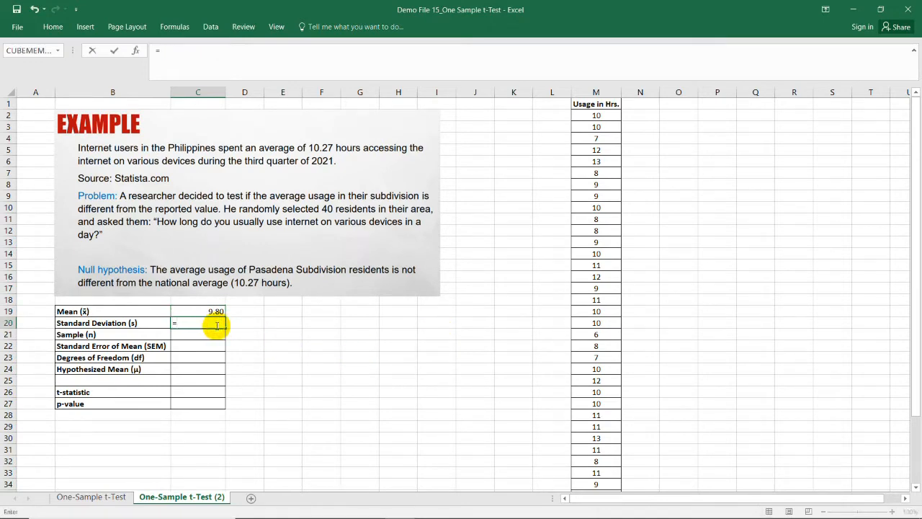
pyautogui.write('std')
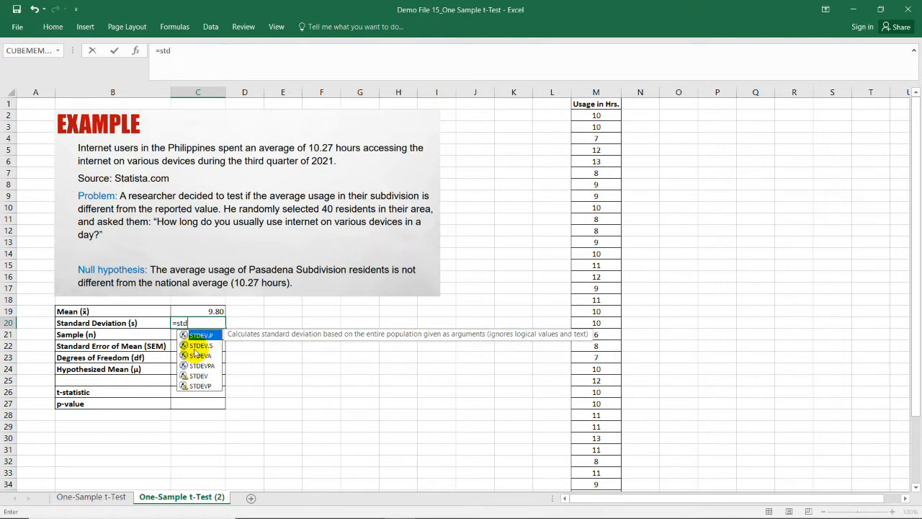
pyautogui.click(209, 347)
pyautogui.doubleClick(209, 347)
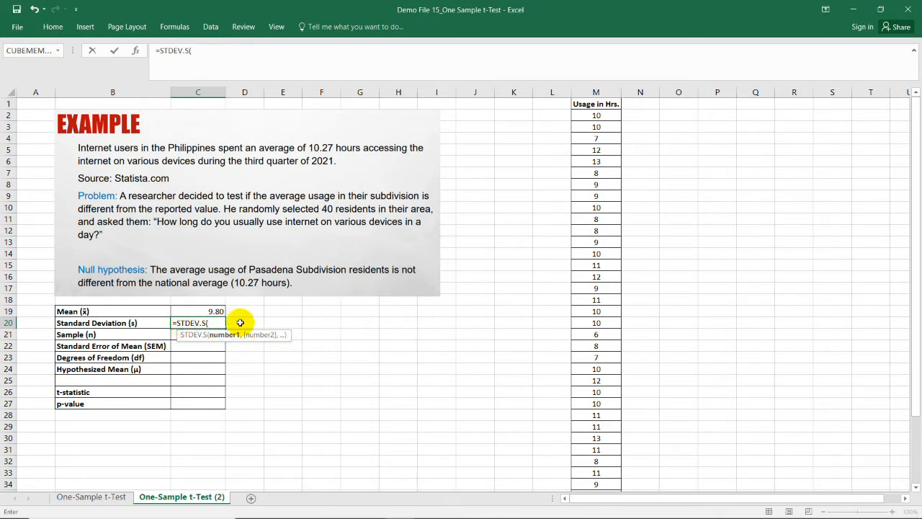
pyautogui.moveTo(596, 117); pyautogui.dragTo(584, 468)
pyautogui.hotkey('ctrl', 'Return')
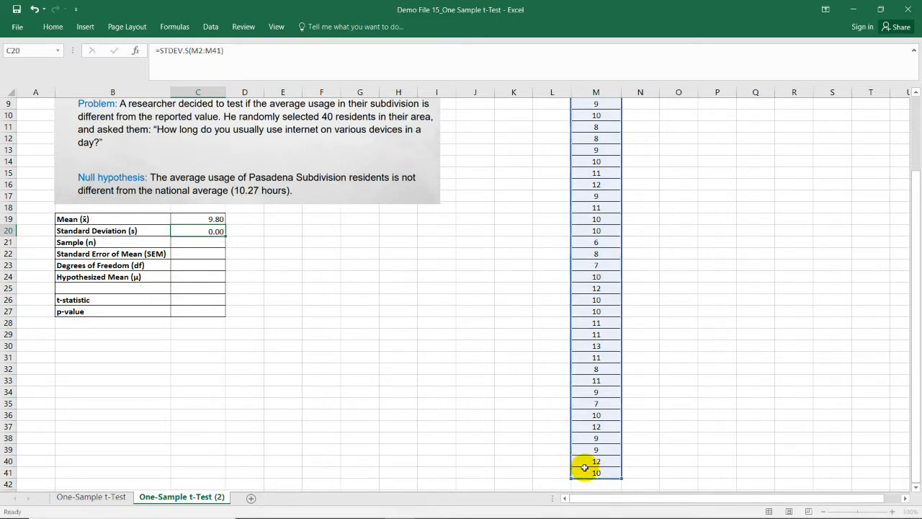
pyautogui.press('Return')
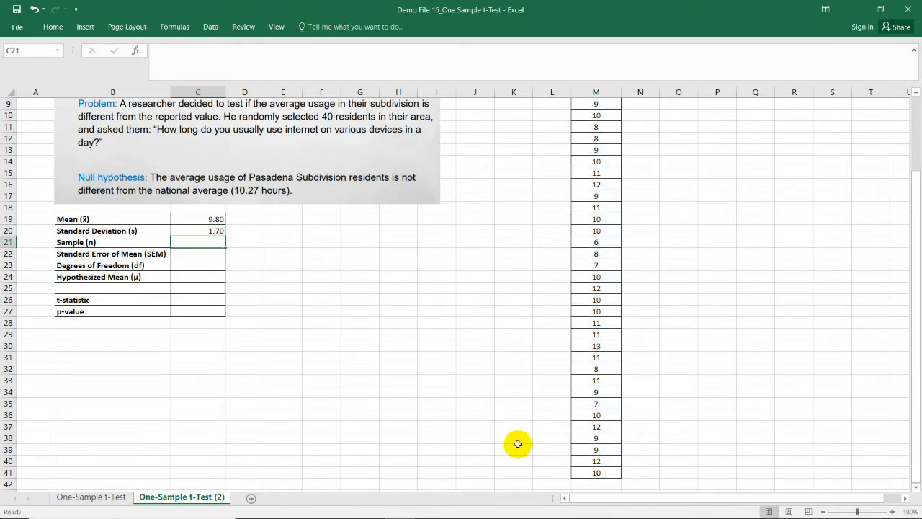
# Step: Enter 40 as the sample size in C21
pyautogui.scroll(2, 248, 285)
pyautogui.scroll(1, 249, 311)
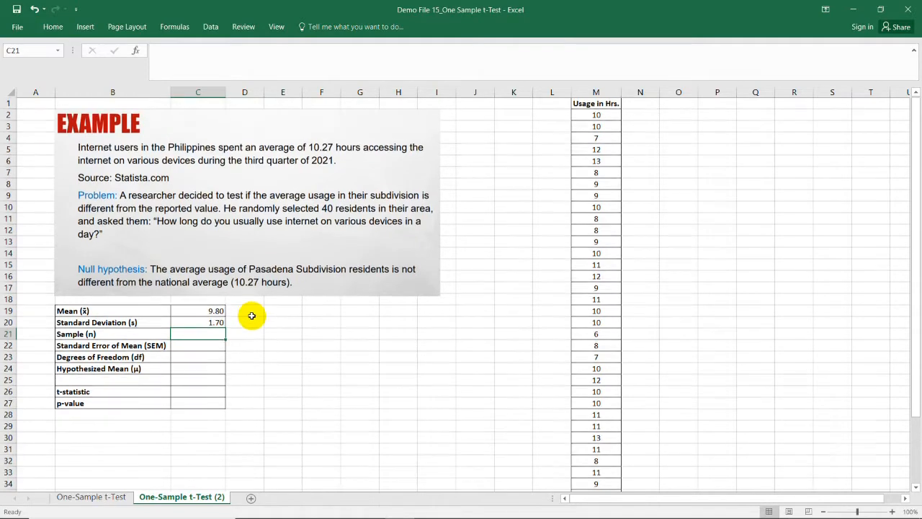
pyautogui.write('40')
pyautogui.hotkey('ctrl', 'Return')
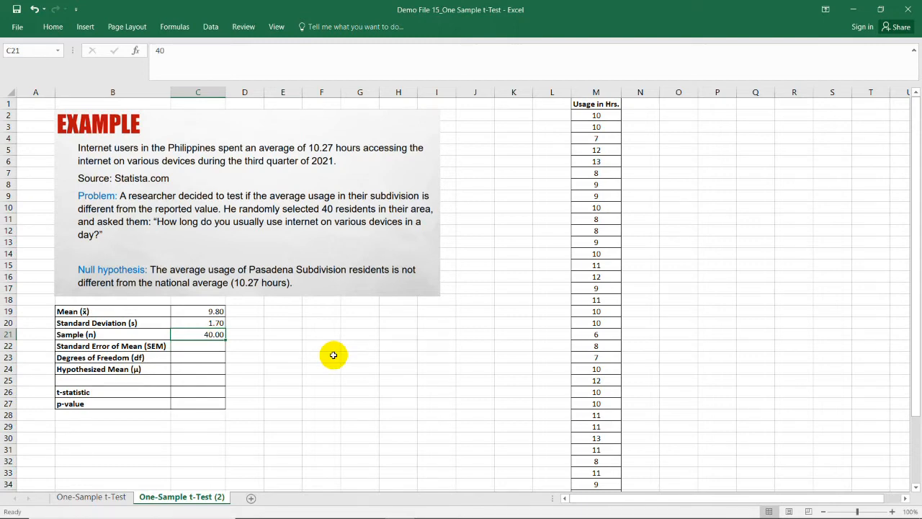
# Step: Calculate the sample size in C21 with the formula =COUNT(M2:M41)
pyautogui.write('=co')
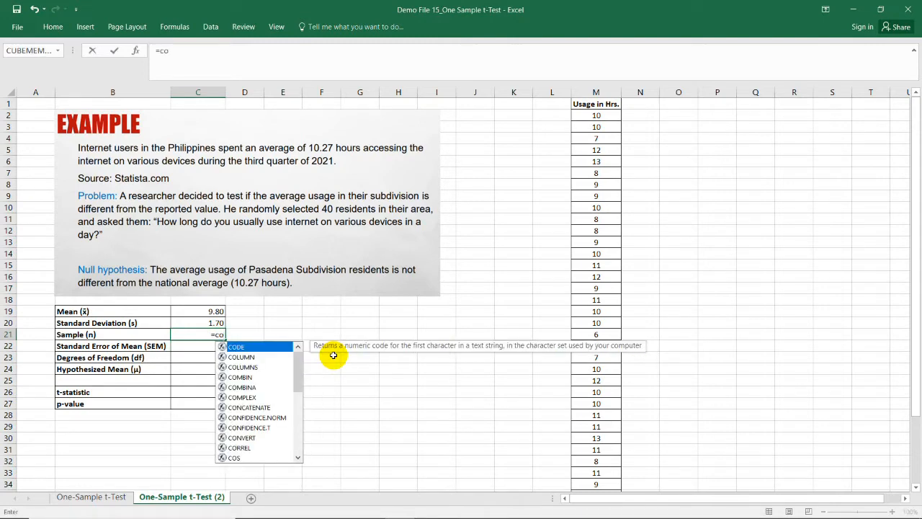
pyautogui.write('unt(')
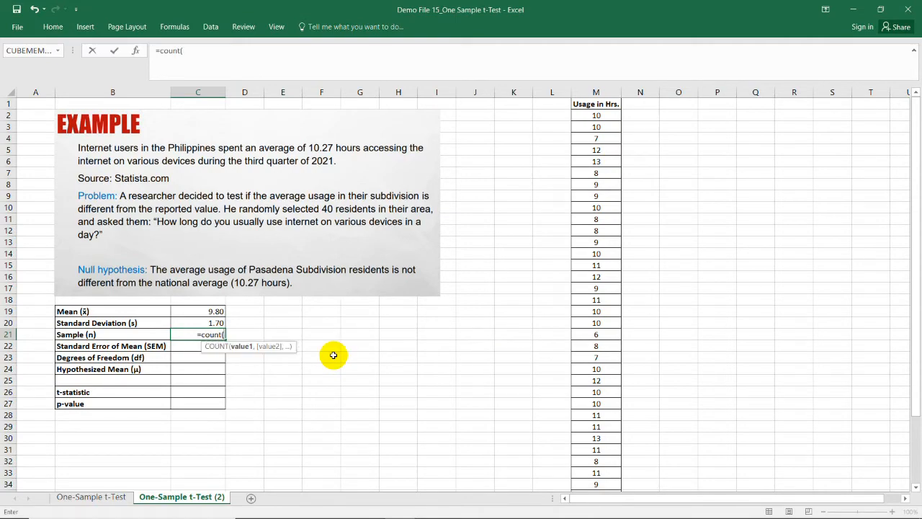
pyautogui.click(597, 115)
pyautogui.moveTo(599, 133); pyautogui.dragTo(597, 477)
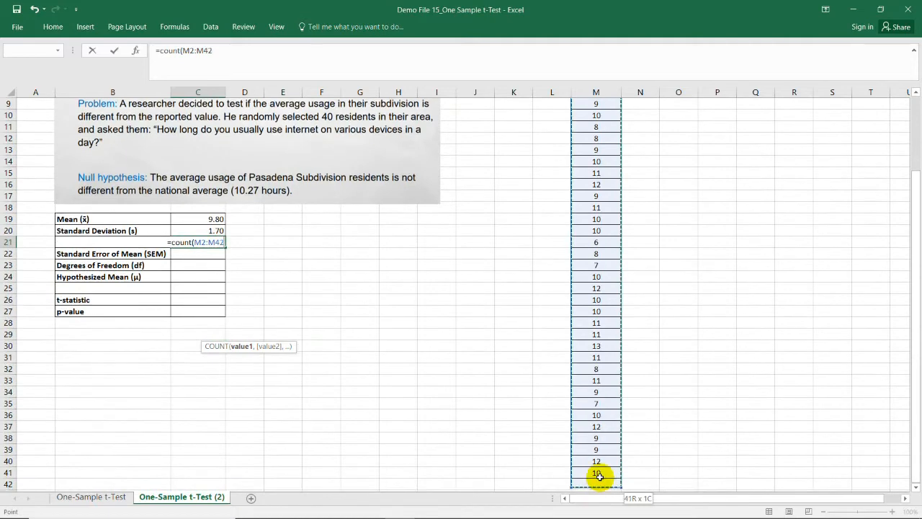
pyautogui.write(')')
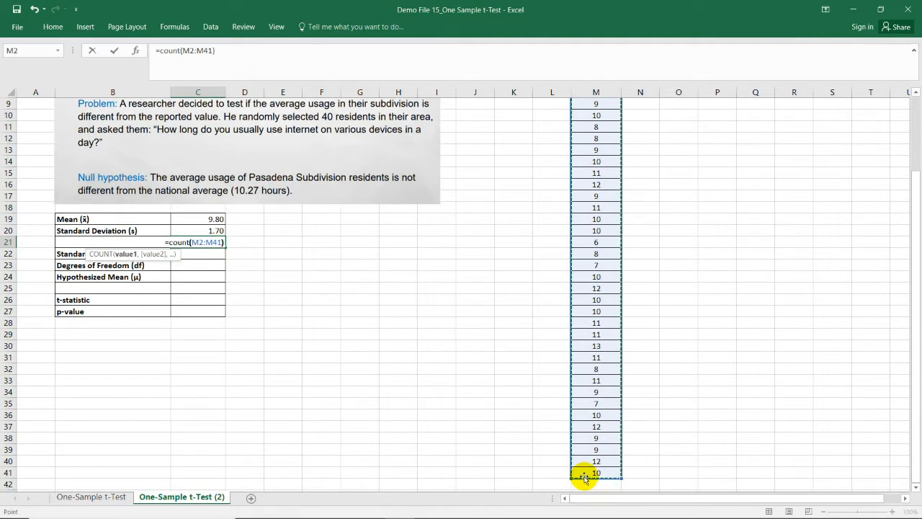
pyautogui.press('Return')
pyautogui.click(259, 210)
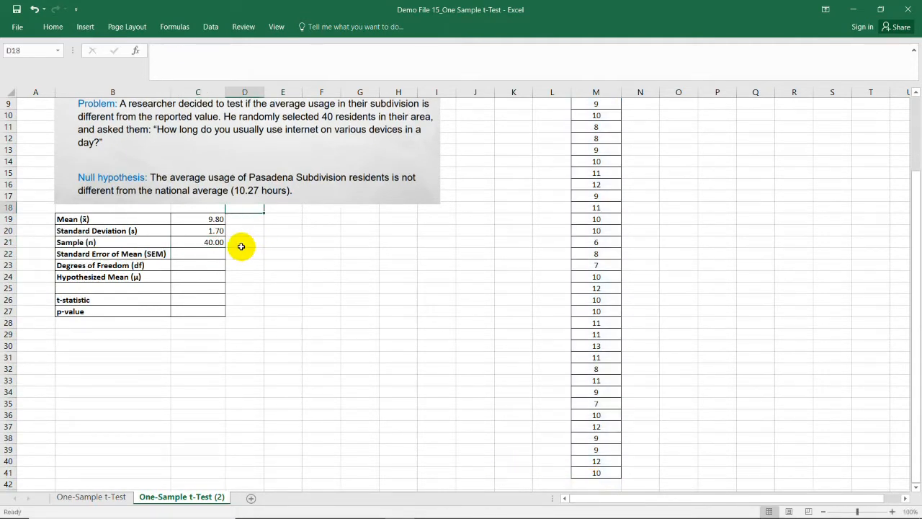
pyautogui.click(203, 244)
# Step: Calculate the standard error of the mean in C22 with the formula =C20/SQRT(C21)
pyautogui.scroll(1, 290, 267)
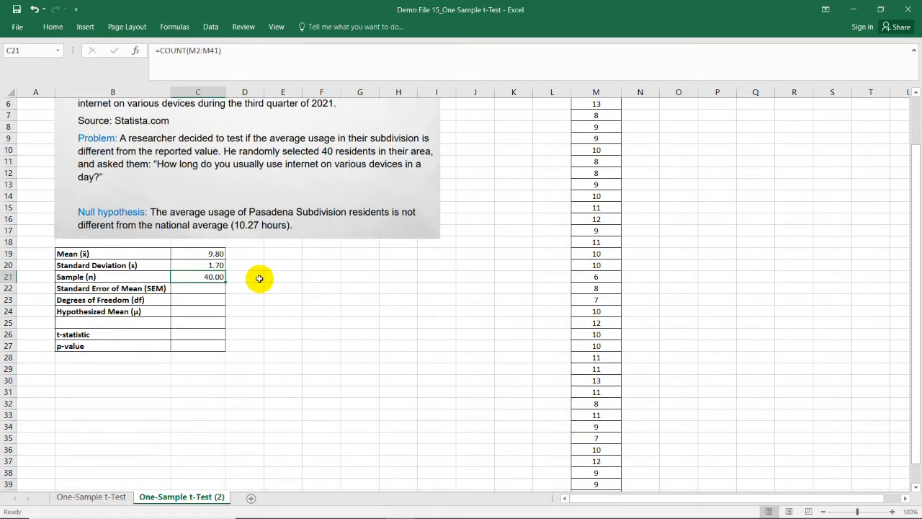
pyautogui.click(214, 286)
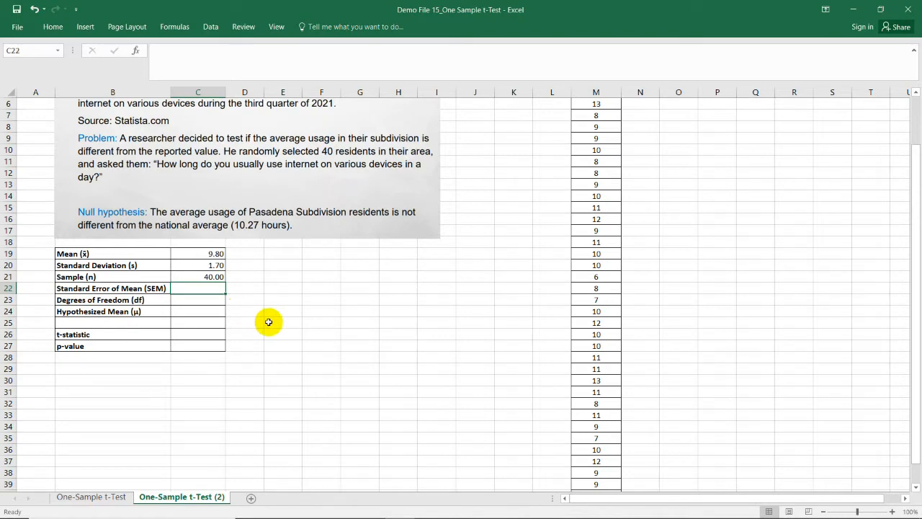
pyautogui.doubleClick(219, 289)
pyautogui.write('=')
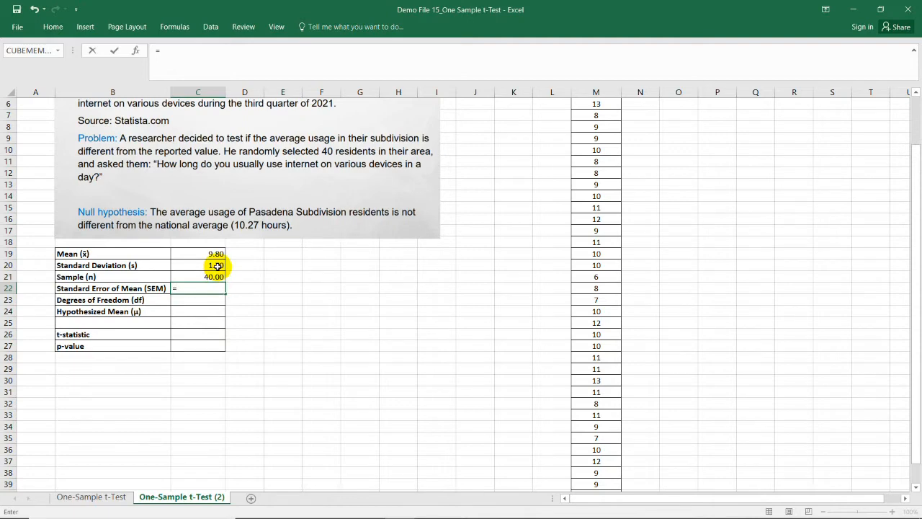
pyautogui.click(217, 266)
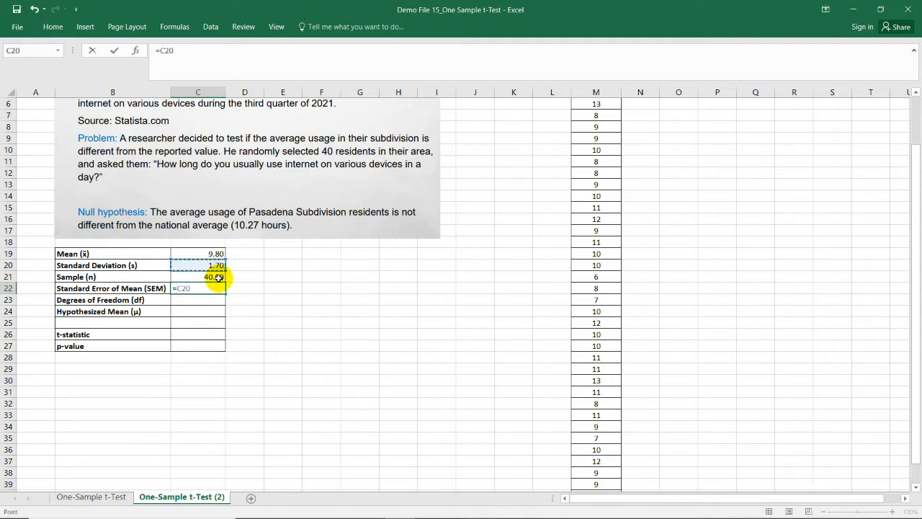
pyautogui.write('/sqrt')
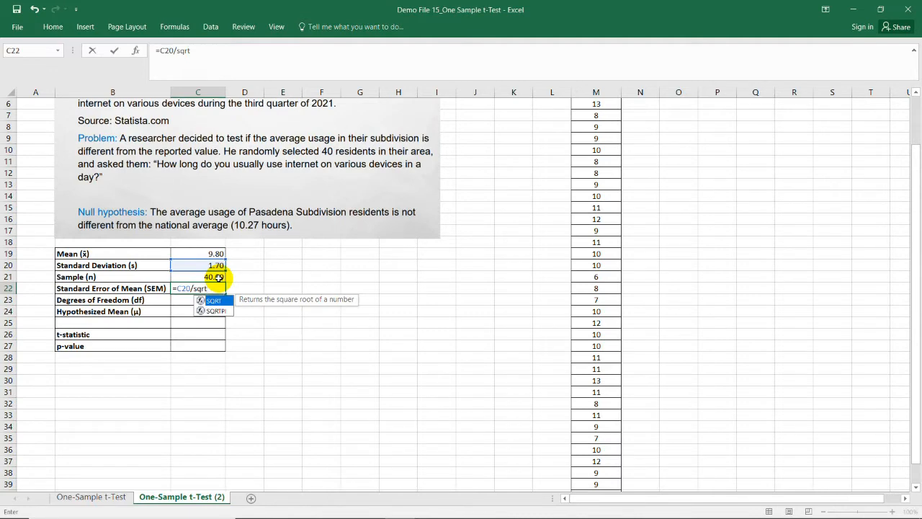
pyautogui.write('(')
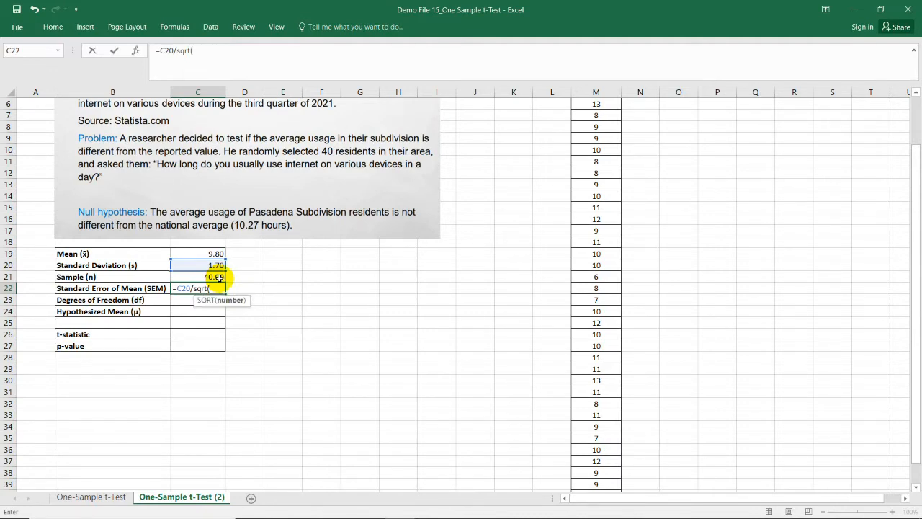
pyautogui.click(212, 277)
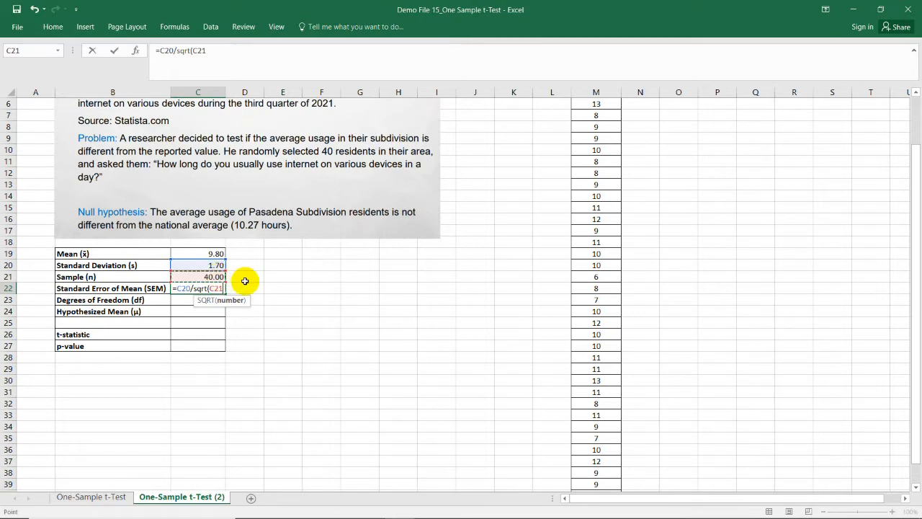
pyautogui.press('Return')
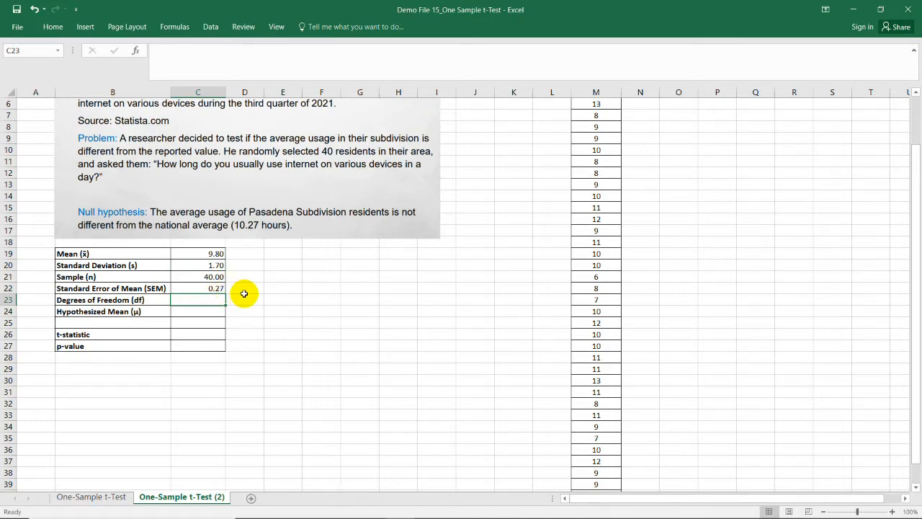
# Step: Calculate the degrees of freedom in C23 with the formula =C21-1
pyautogui.click(251, 302)
pyautogui.click(212, 302)
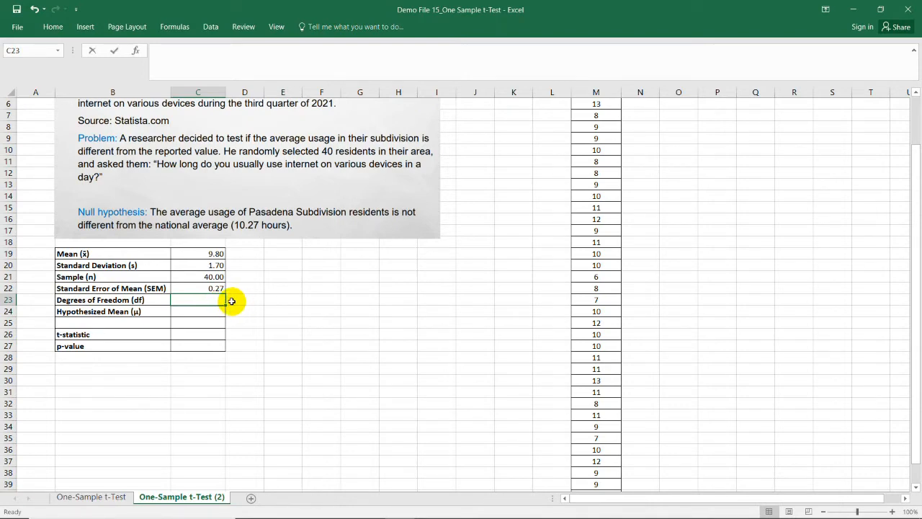
pyautogui.write('=')
pyautogui.click(214, 277)
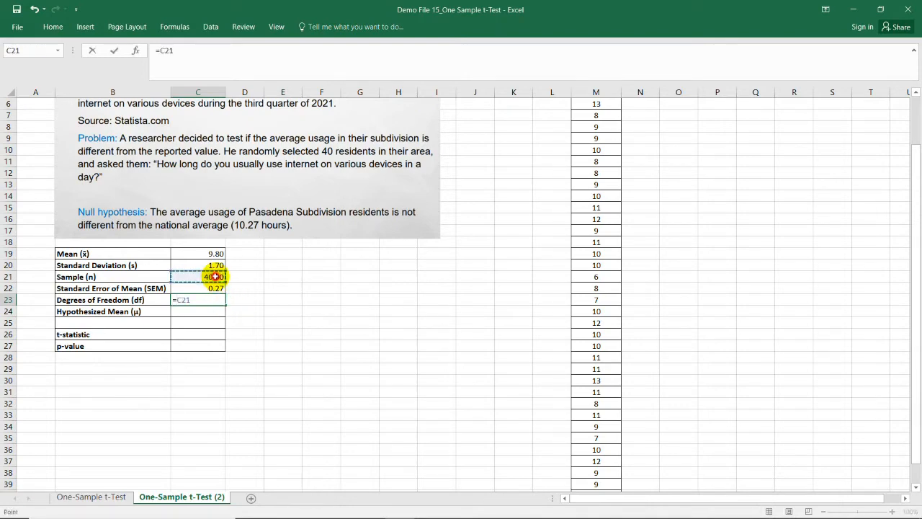
pyautogui.write('-1')
pyautogui.press('Return')
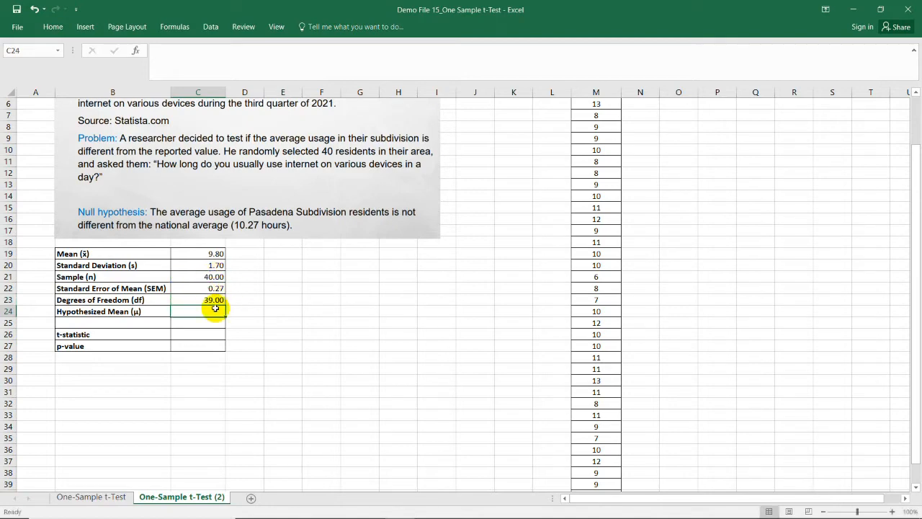
pyautogui.click(214, 300)
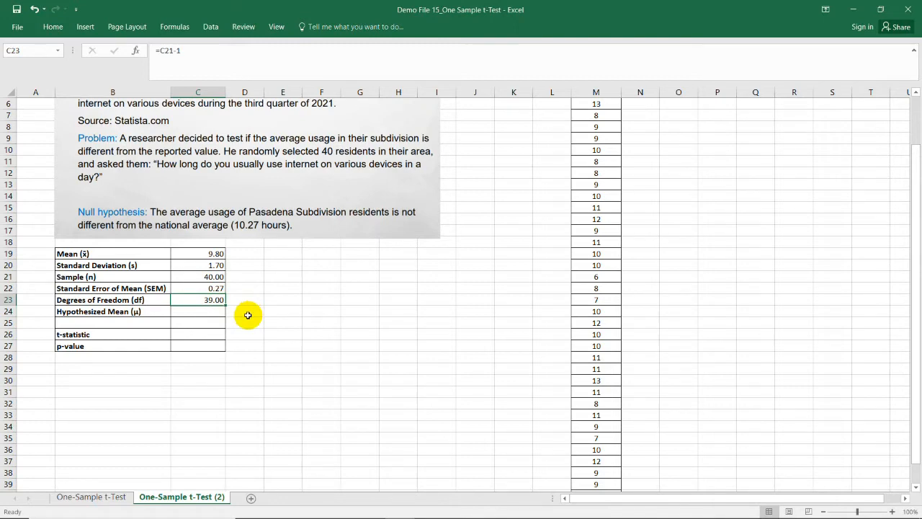
# Step: Enter 10.27 as the hypothesized mean in C24
pyautogui.click(209, 312)
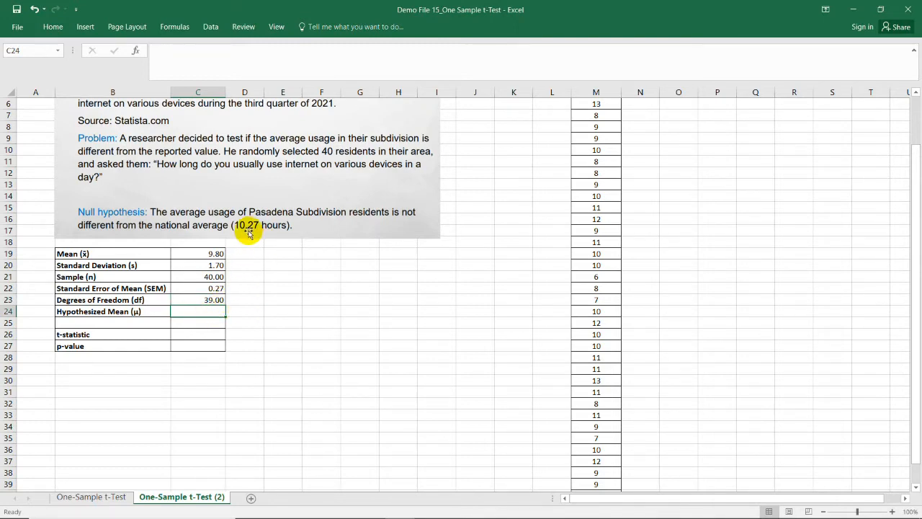
pyautogui.write('1')
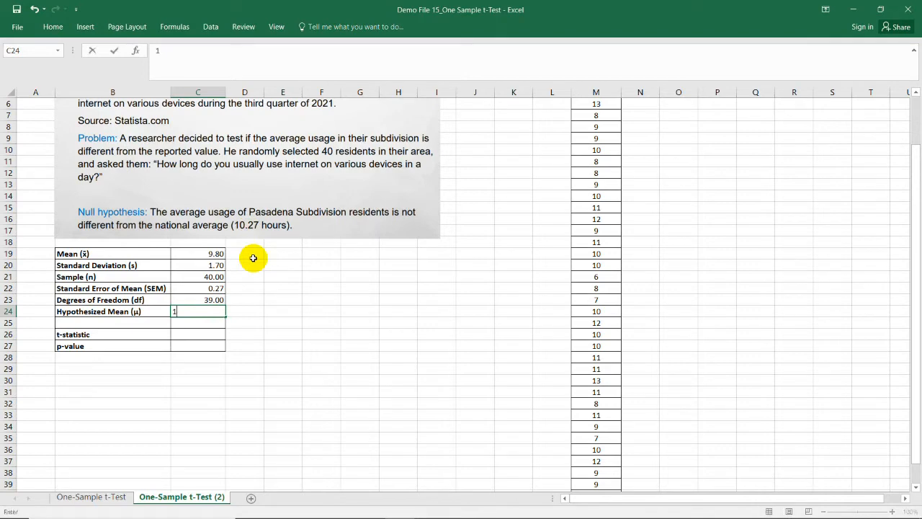
pyautogui.write('0.27')
pyautogui.press('Return')
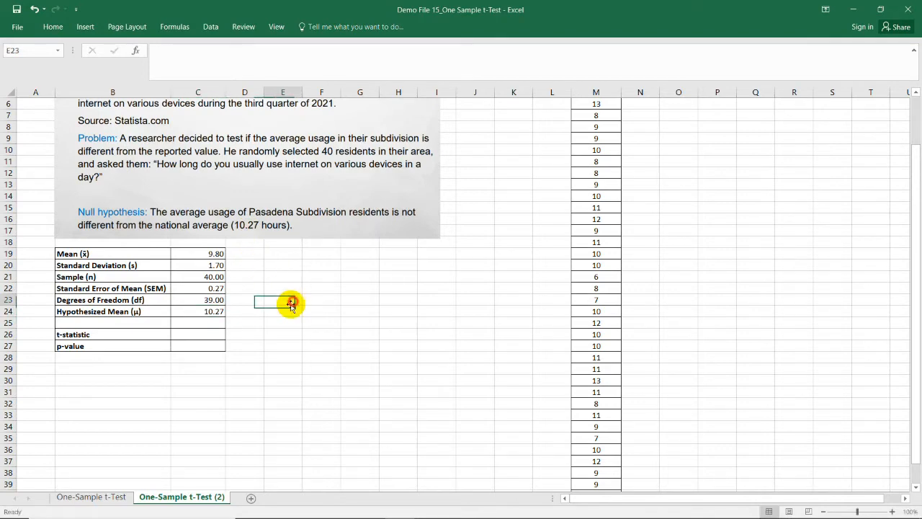
pyautogui.click(202, 322)
pyautogui.click(212, 311)
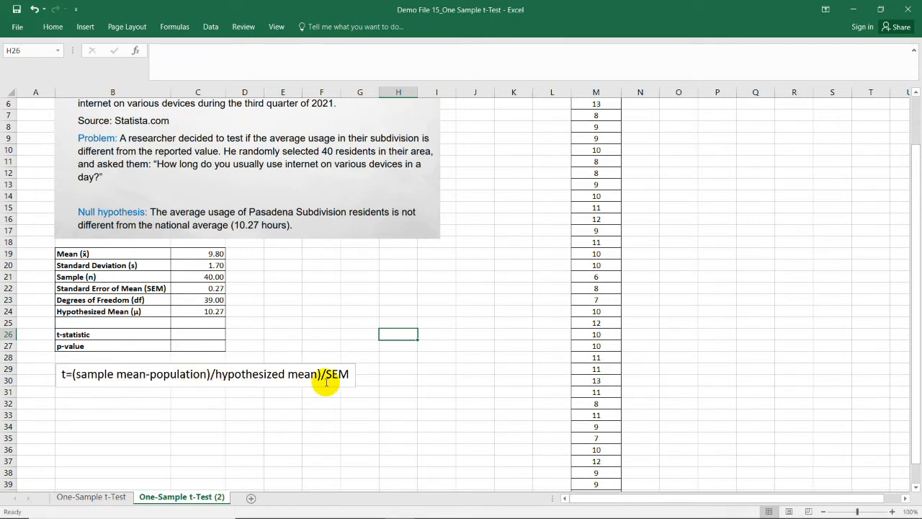
# Step: Delete the extra closing parenthesis after "population" in the t formula text box below the table
pyautogui.click(211, 375)
pyautogui.press('BackSpace')
pyautogui.click(350, 319)
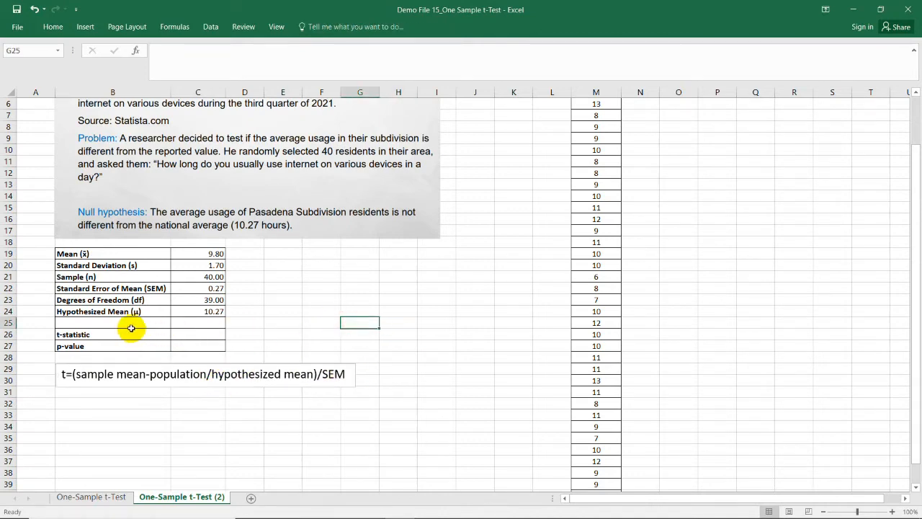
# Step: Calculate the t-statistic in C26 with the formula =(C19-C24)/C22
pyautogui.click(196, 332)
pyautogui.write('=(')
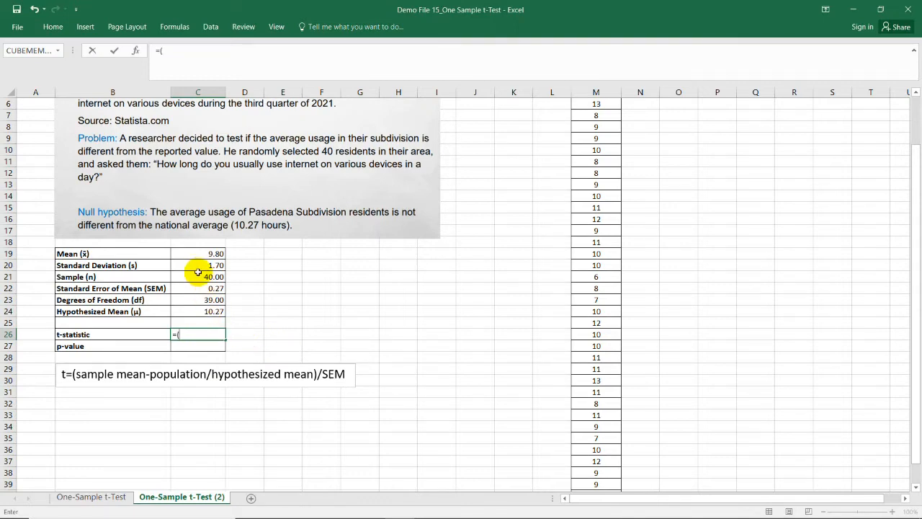
pyautogui.click(215, 253)
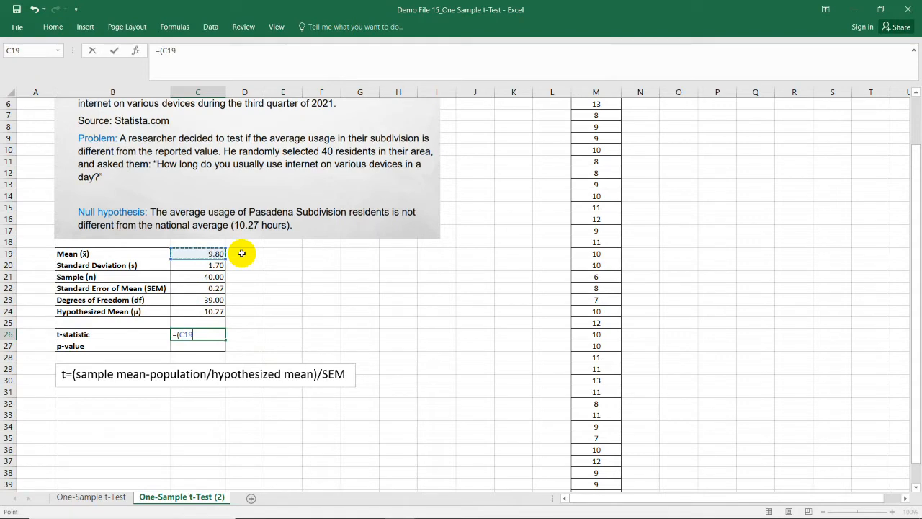
pyautogui.write('-')
pyautogui.click(224, 311)
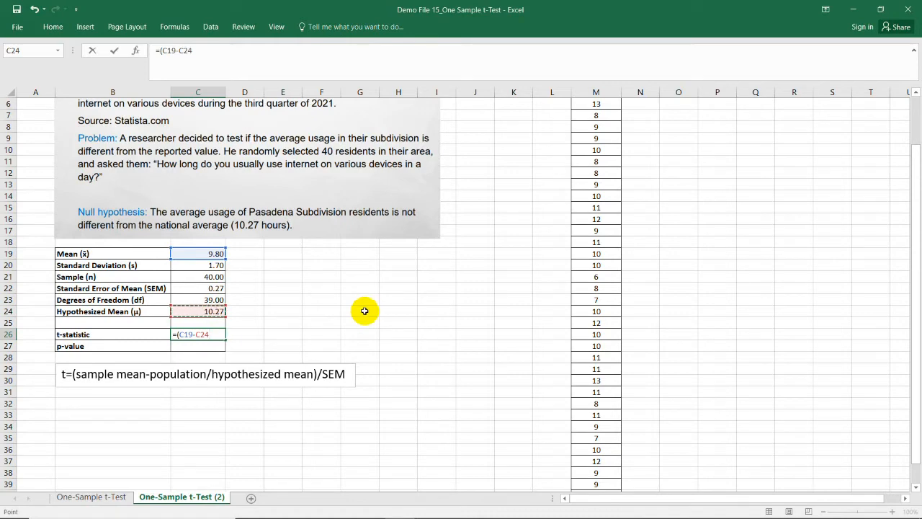
pyautogui.write(')/')
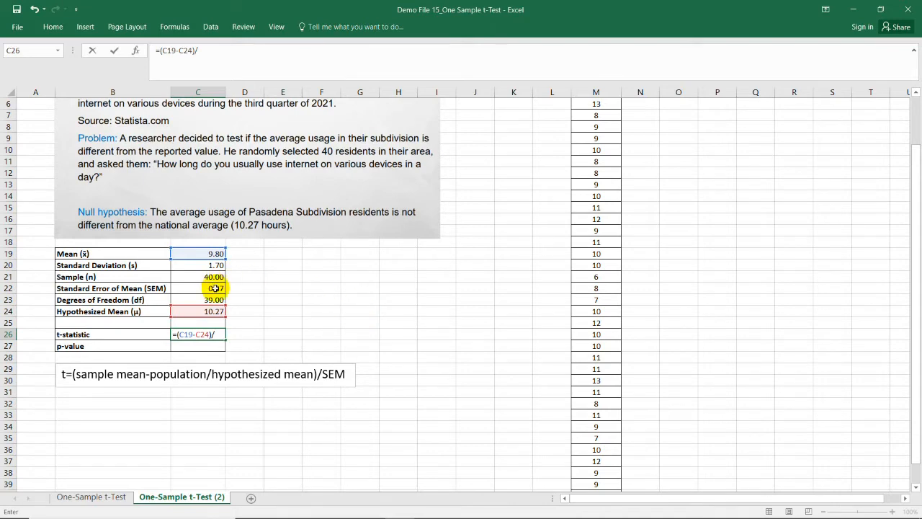
pyautogui.click(214, 288)
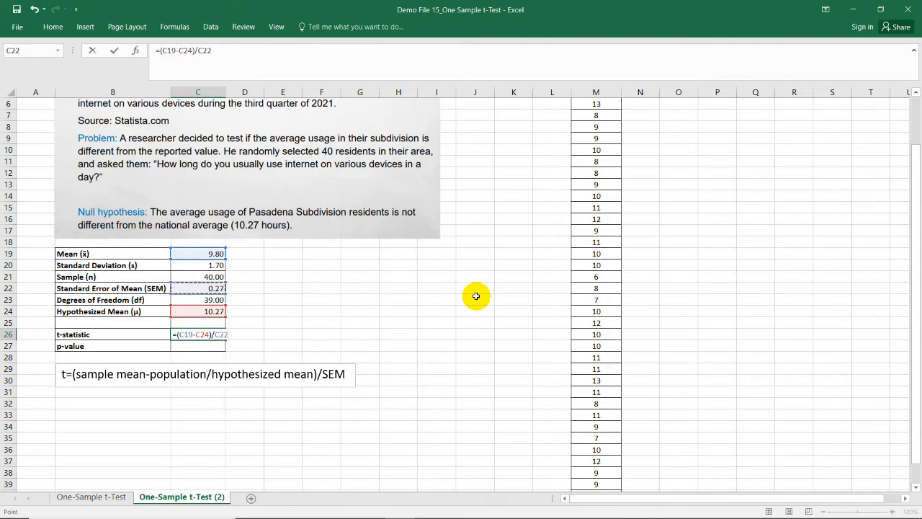
pyautogui.press('Return')
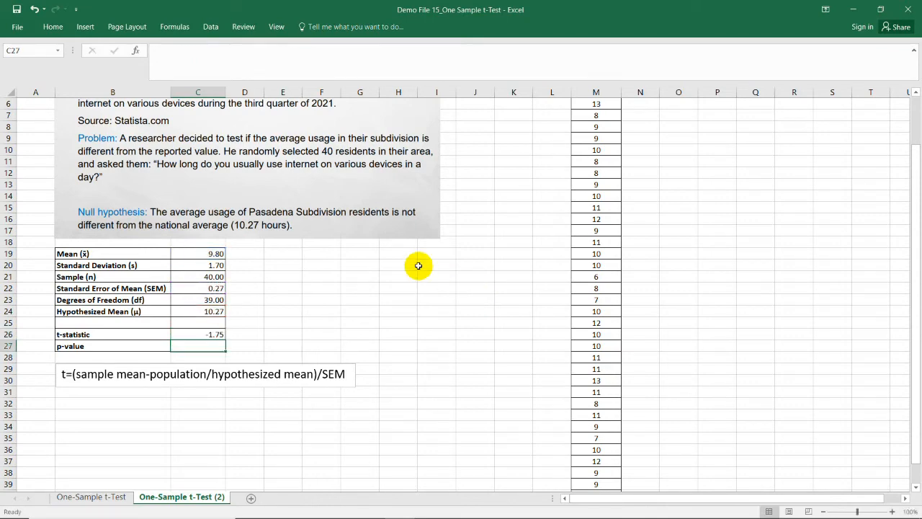
pyautogui.click(141, 334)
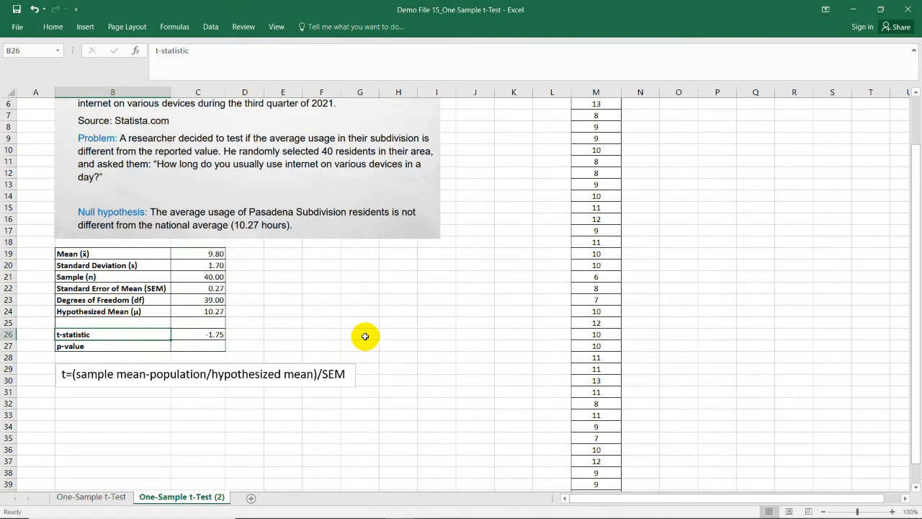
# Step: Calculate the two-tailed p-value in C27 with the formula =T.DIST.2T(ABS(C26),C23)
pyautogui.click(282, 345)
pyautogui.scroll(2, 317, 355)
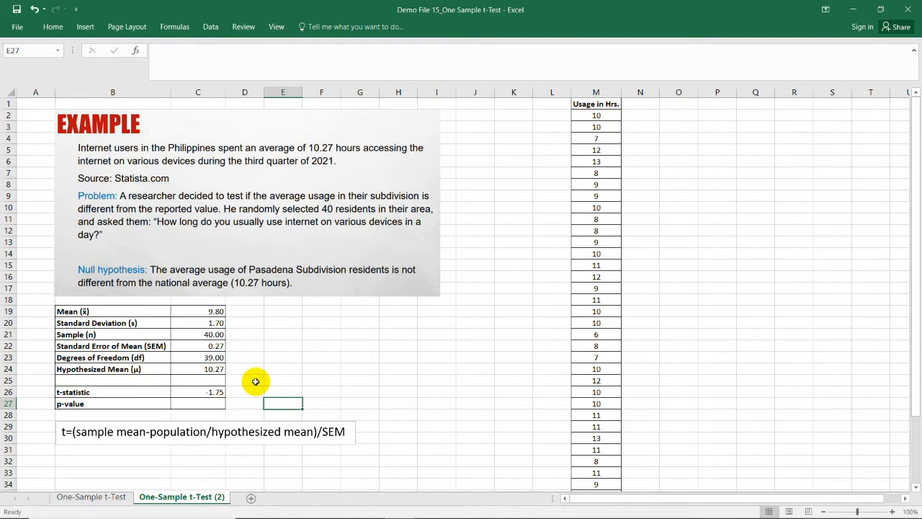
pyautogui.doubleClick(222, 405)
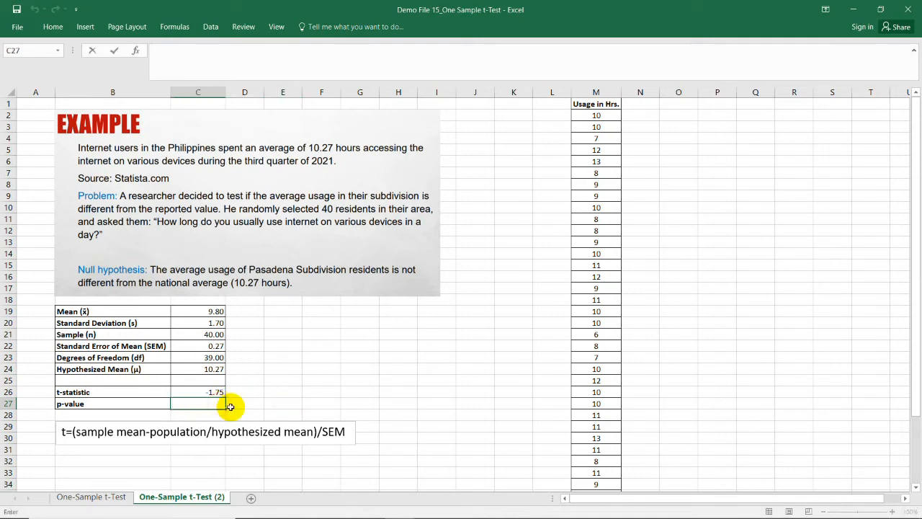
pyautogui.write('=t.dist')
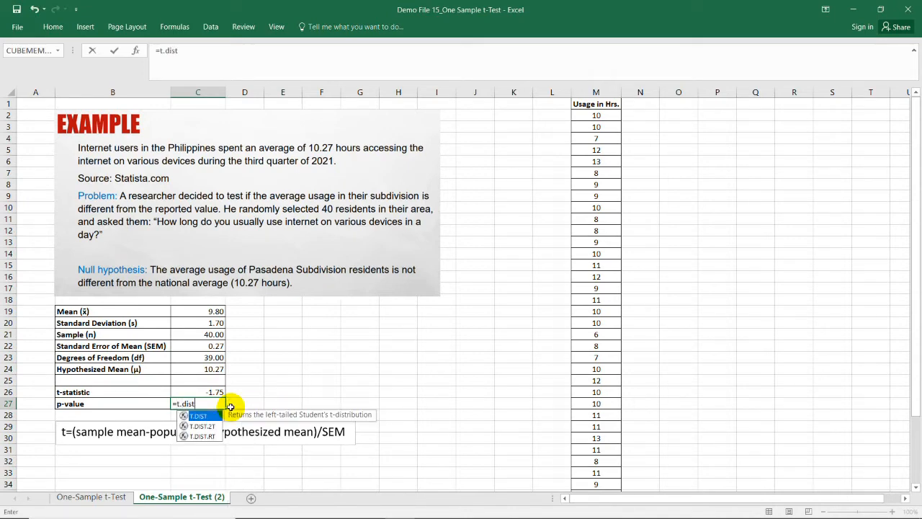
pyautogui.write('.2')
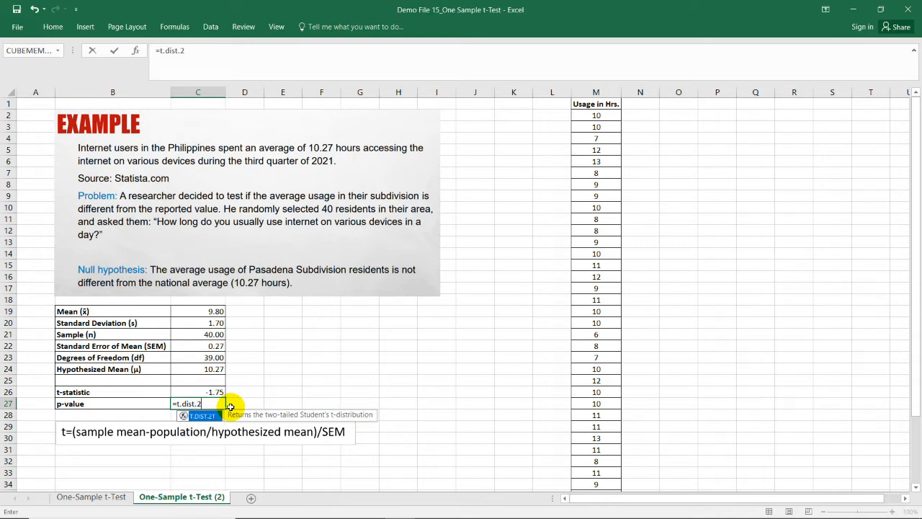
pyautogui.write('t(')
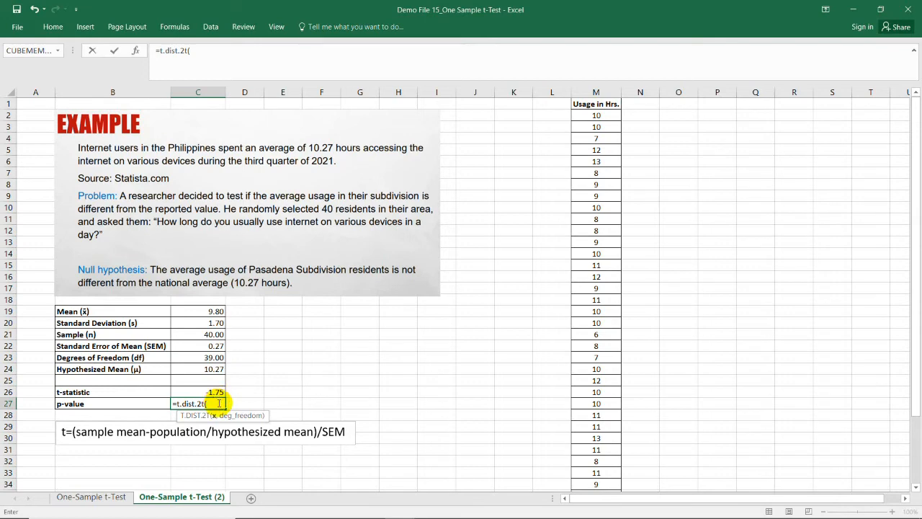
pyautogui.write('75')
pyautogui.write('abs')
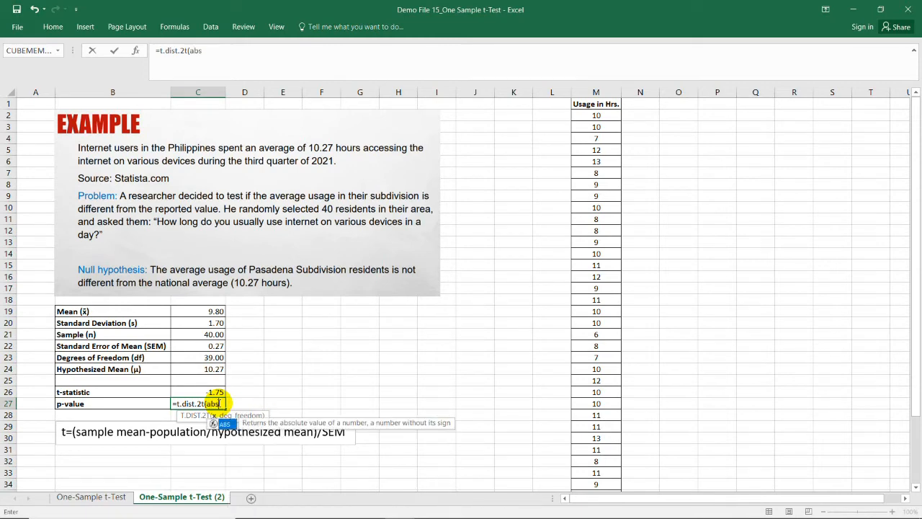
pyautogui.write('(')
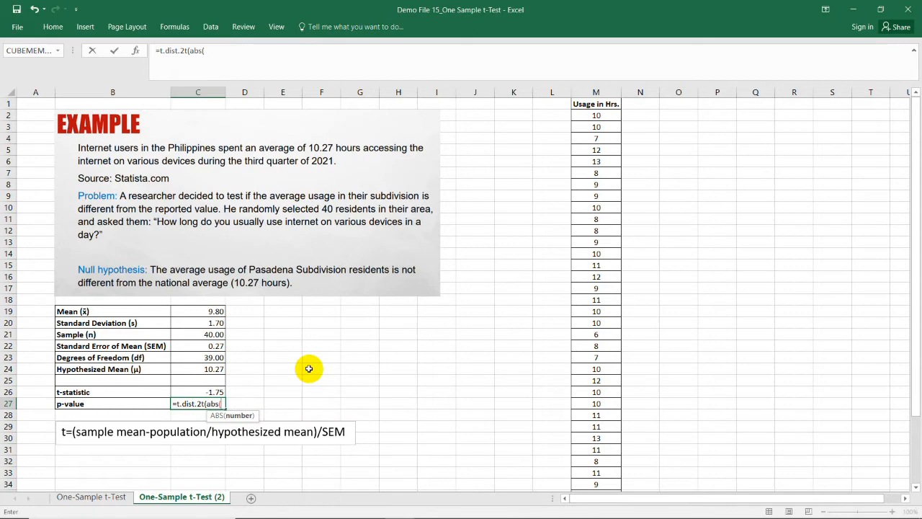
pyautogui.click(217, 391)
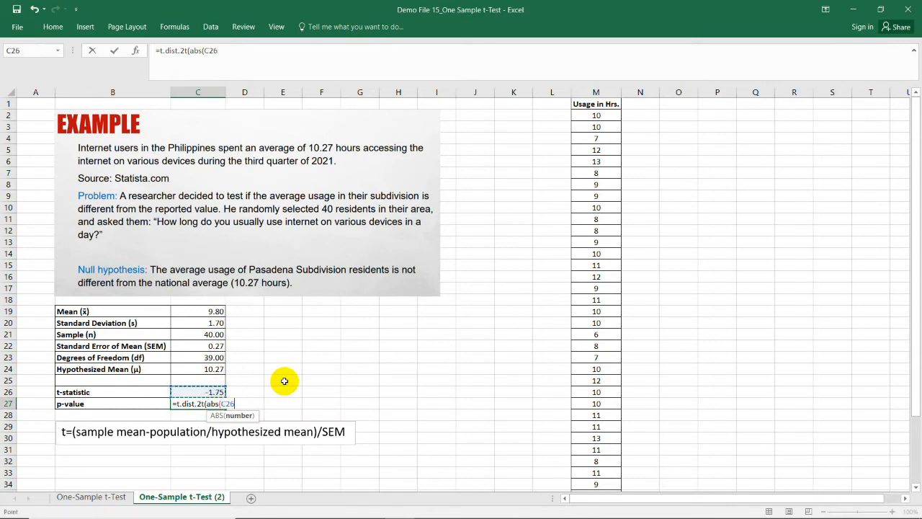
pyautogui.write(')')
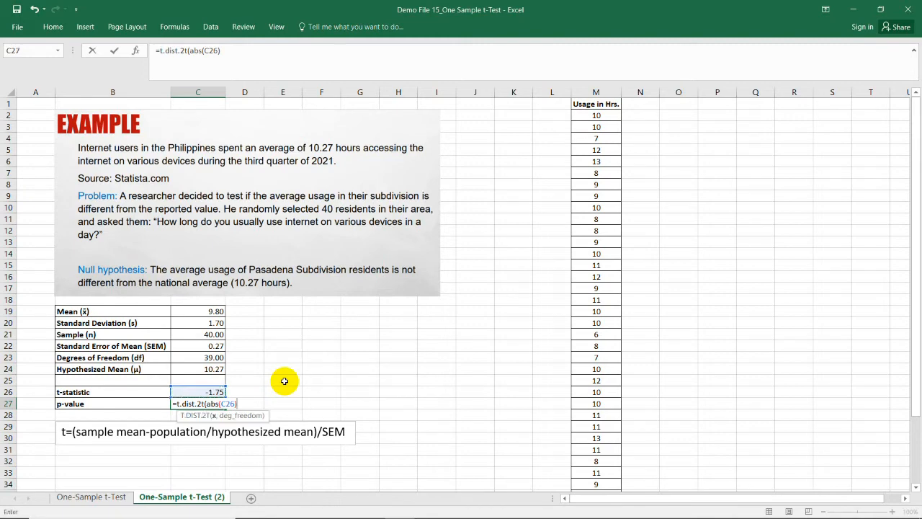
pyautogui.write(',')
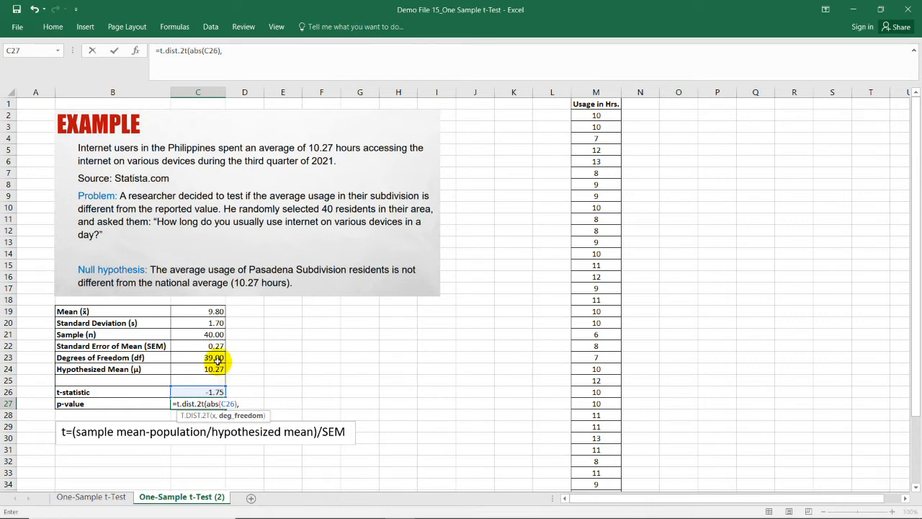
pyautogui.click(216, 359)
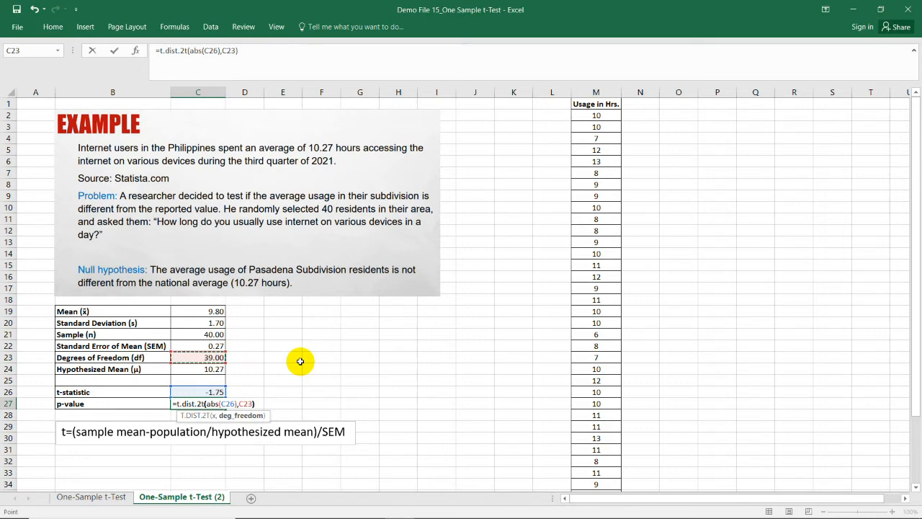
pyautogui.write(')')
pyautogui.press('Return')
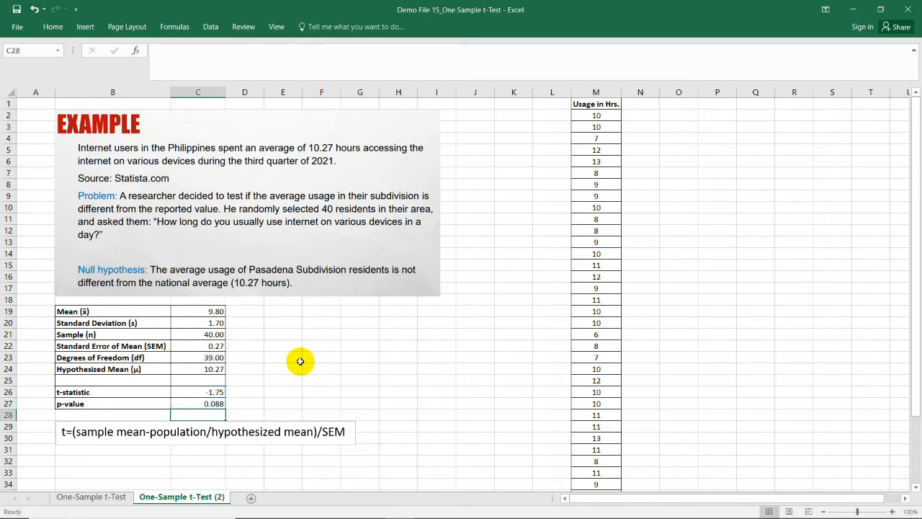
pyautogui.click(251, 401)
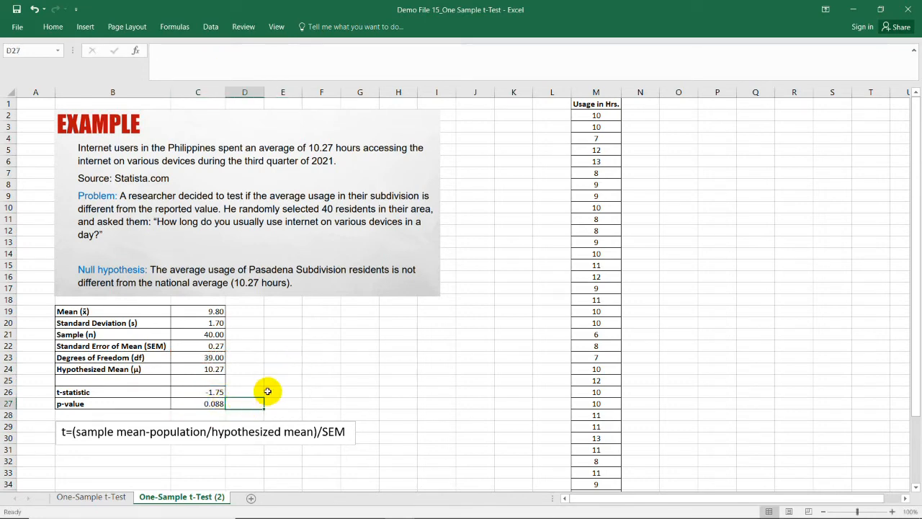
pyautogui.click(312, 390)
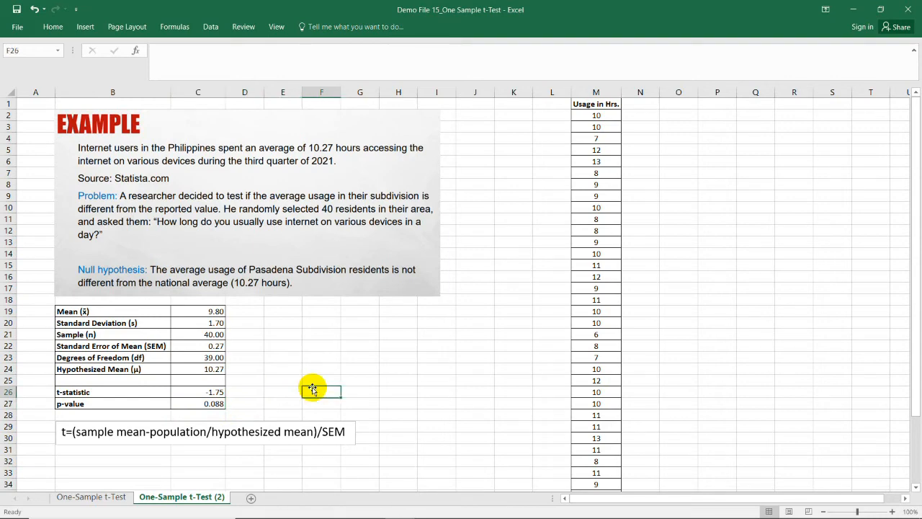
pyautogui.click(213, 404)
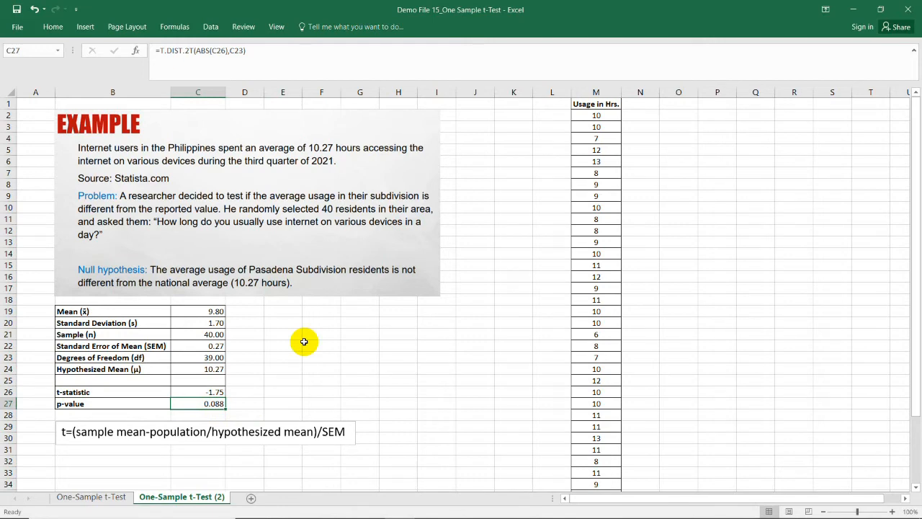
# Step: Examine the summary table and written interpretation on the One-Sample t-Test sheet alongside its computed statistics
pyautogui.hotkey('ctrl', 'pageup')
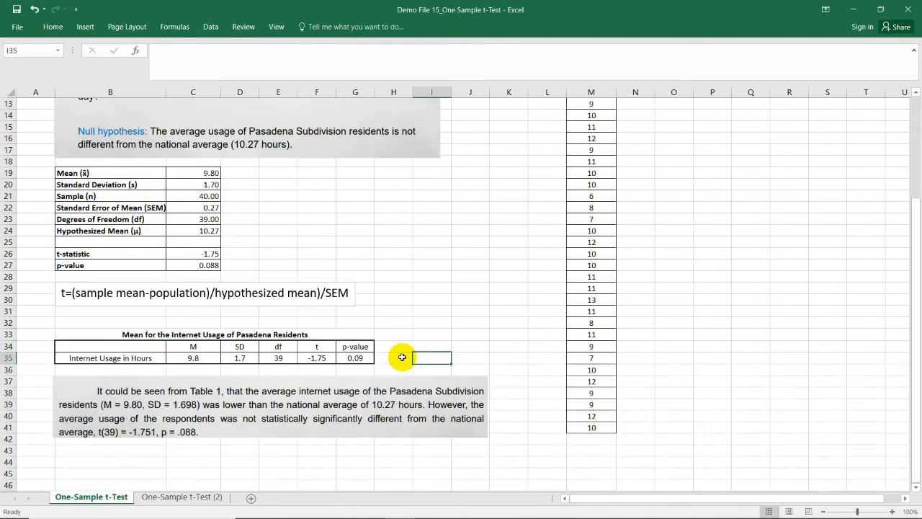
pyautogui.click(412, 320)
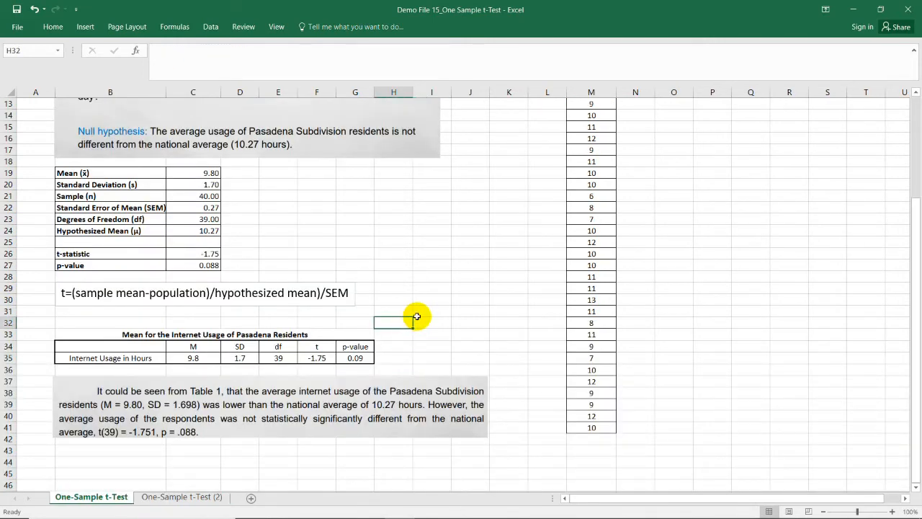
pyautogui.click(209, 172)
pyautogui.moveTo(208, 172); pyautogui.dragTo(208, 230)
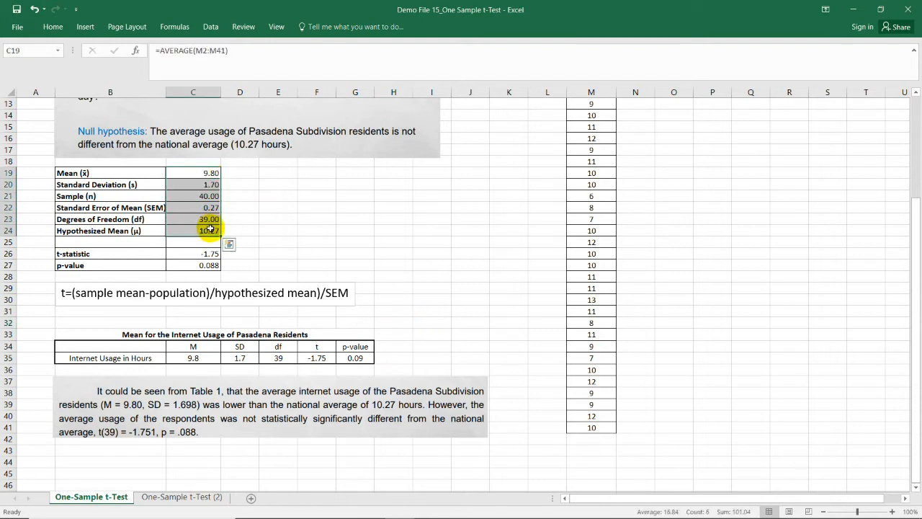
pyautogui.click(240, 357)
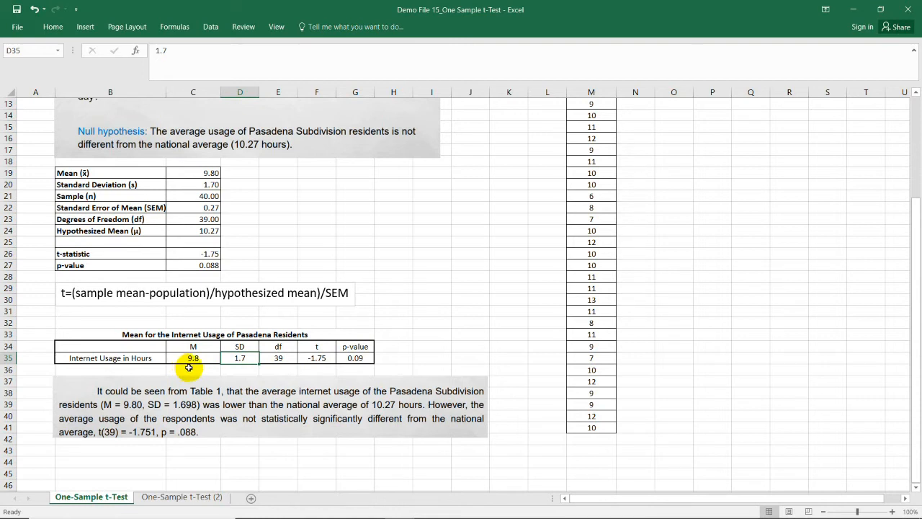
pyautogui.click(209, 231)
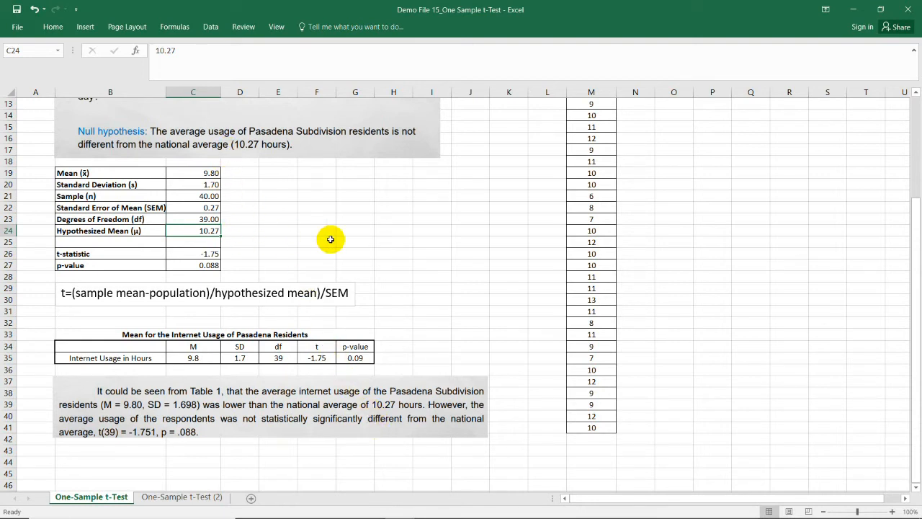
pyautogui.click(410, 311)
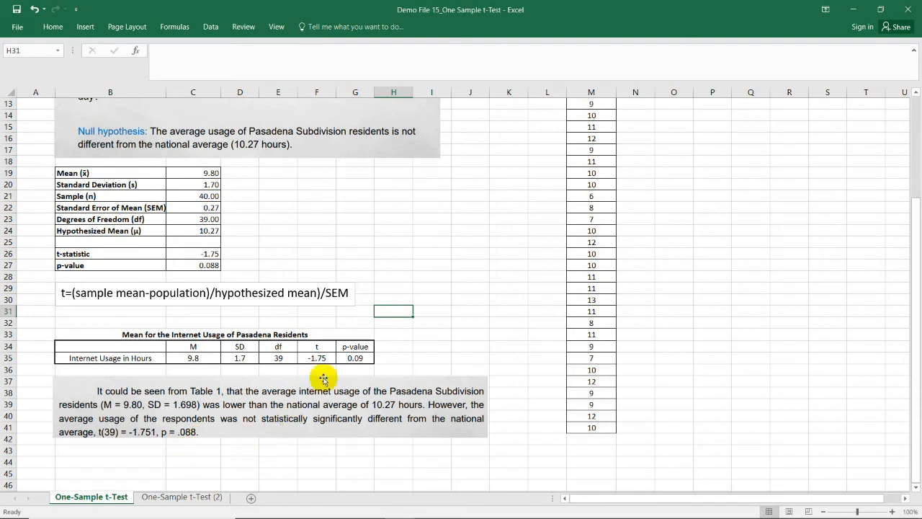
pyautogui.click(382, 274)
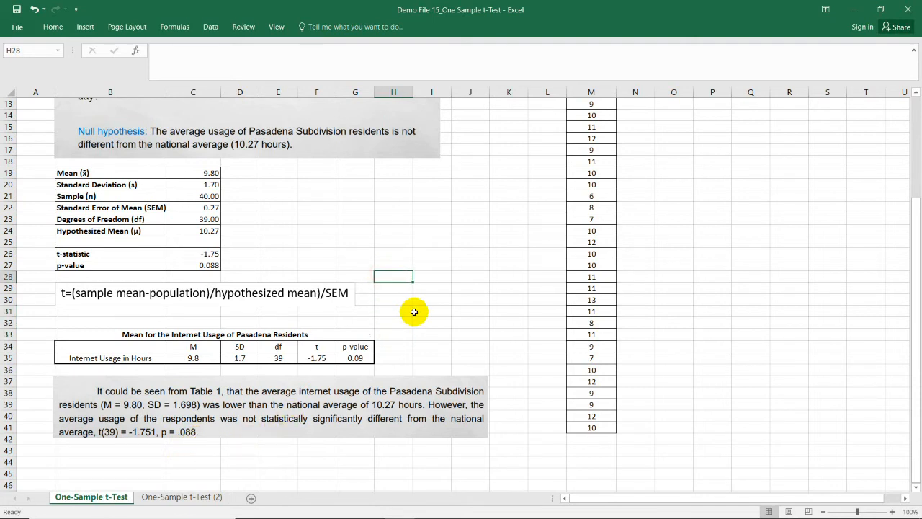
pyautogui.scroll(4, 517, 339)
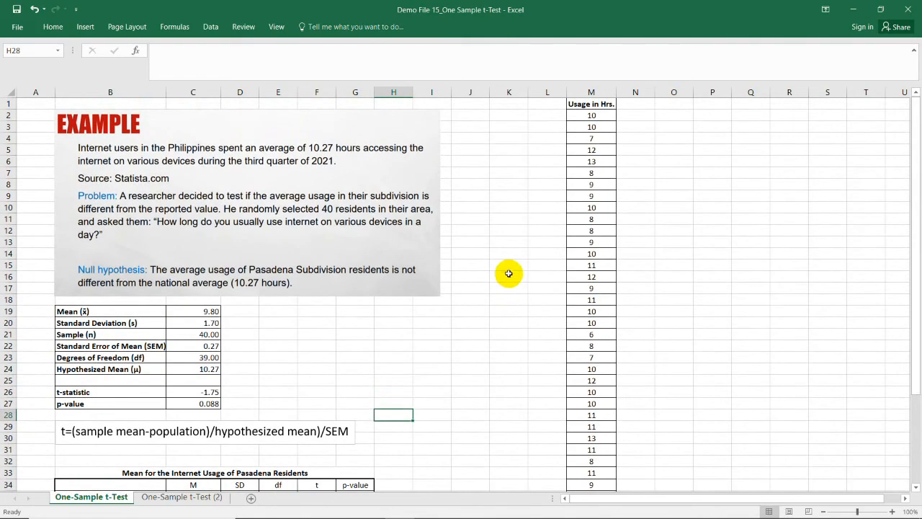
pyautogui.click(506, 231)
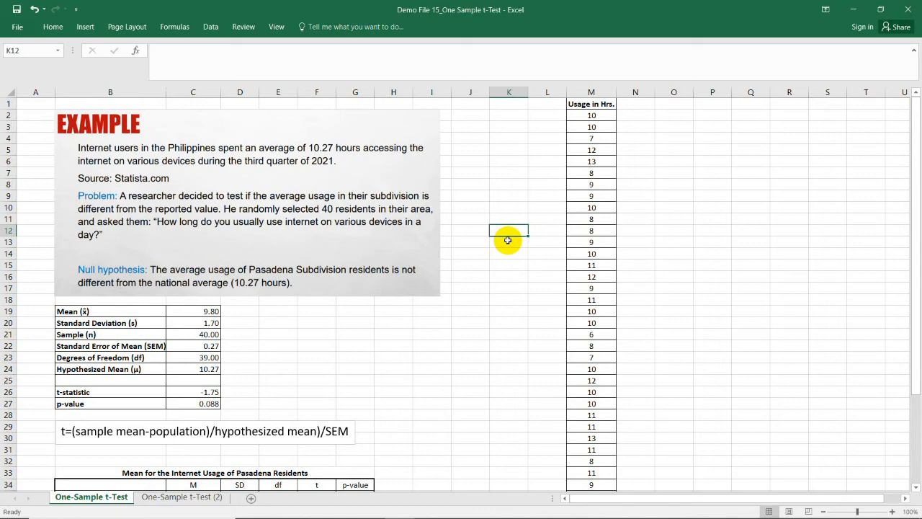
# Step: Run the Descriptive Statistics analysis on M1:M41 with labels in the first row, outputting summary statistics to a new worksheet
pyautogui.moveTo(84, 312); pyautogui.dragTo(205, 371)
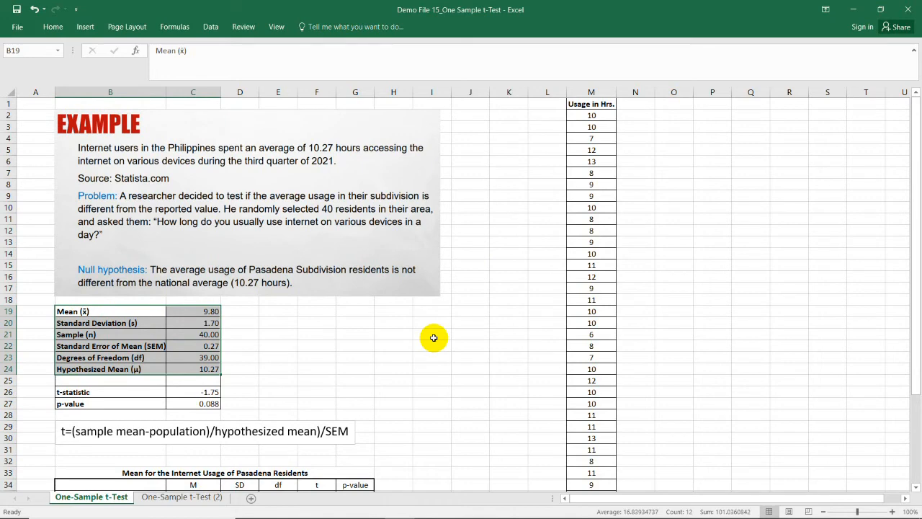
pyautogui.click(210, 29)
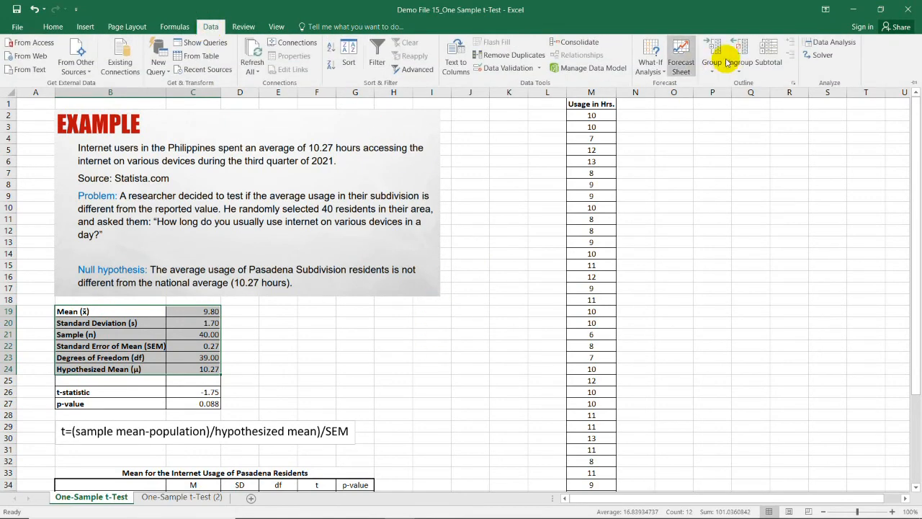
pyautogui.click(841, 49)
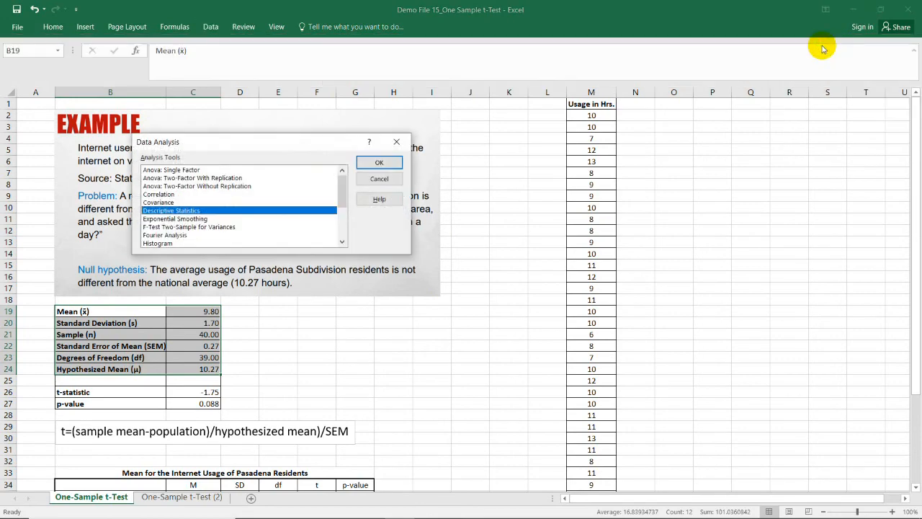
pyautogui.moveTo(303, 139); pyautogui.dragTo(382, 102)
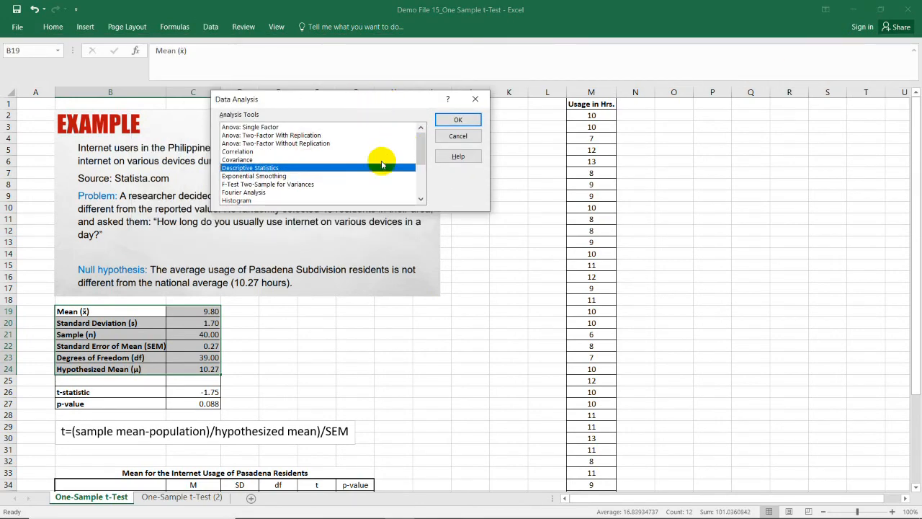
pyautogui.click(453, 119)
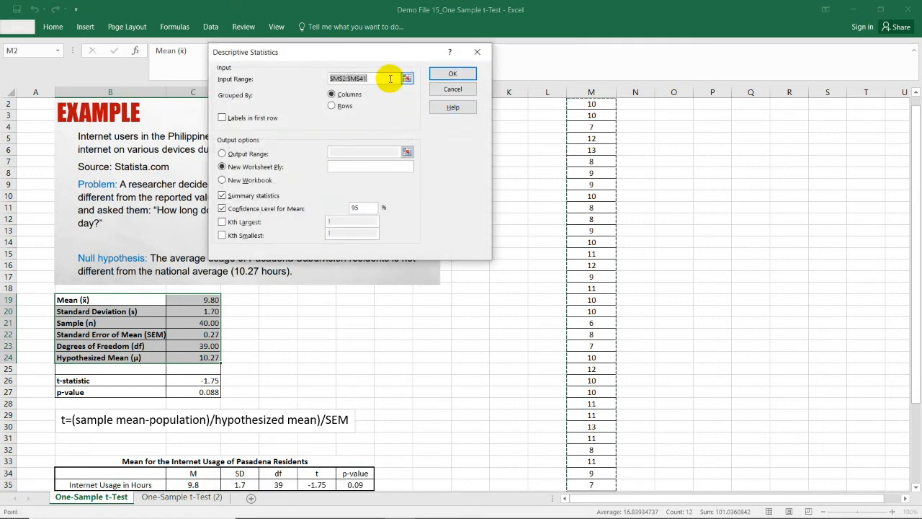
pyautogui.press('BackSpace')
pyautogui.scroll(1, 625, 173)
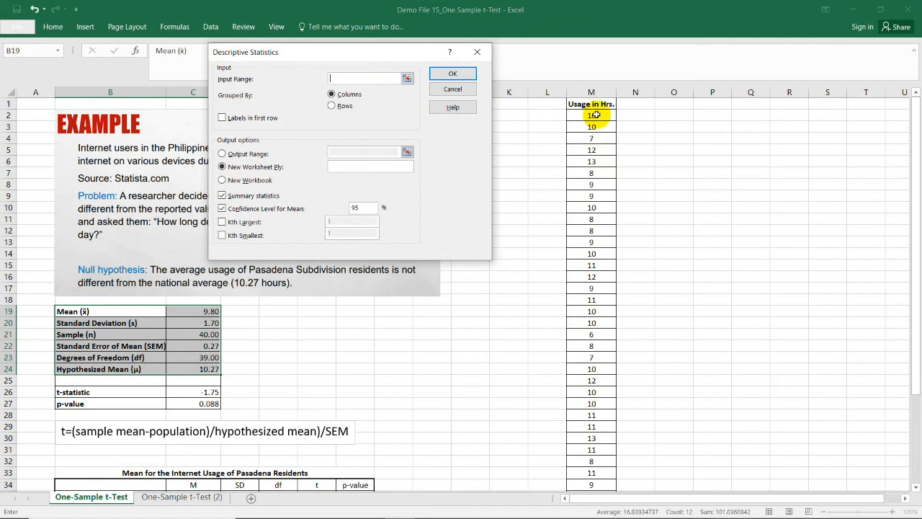
pyautogui.moveTo(595, 104); pyautogui.dragTo(587, 441)
pyautogui.scroll(3, 462, 293)
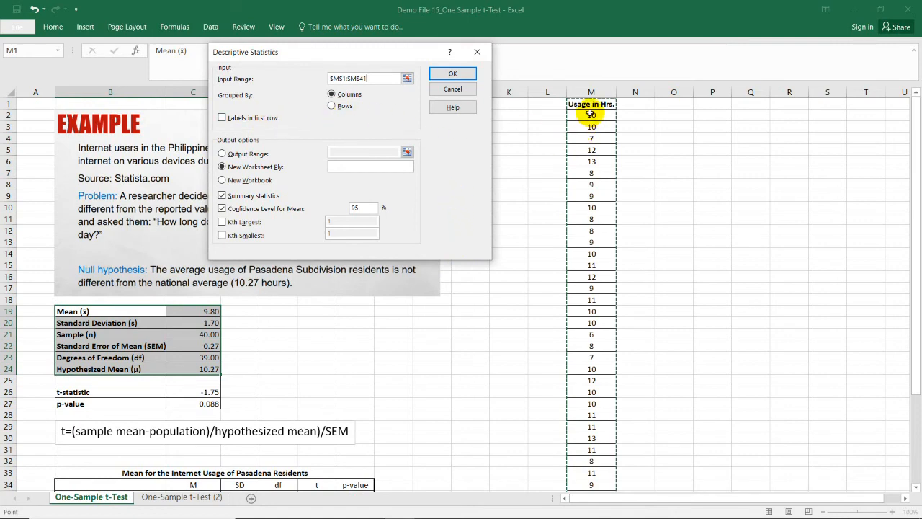
pyautogui.click(222, 119)
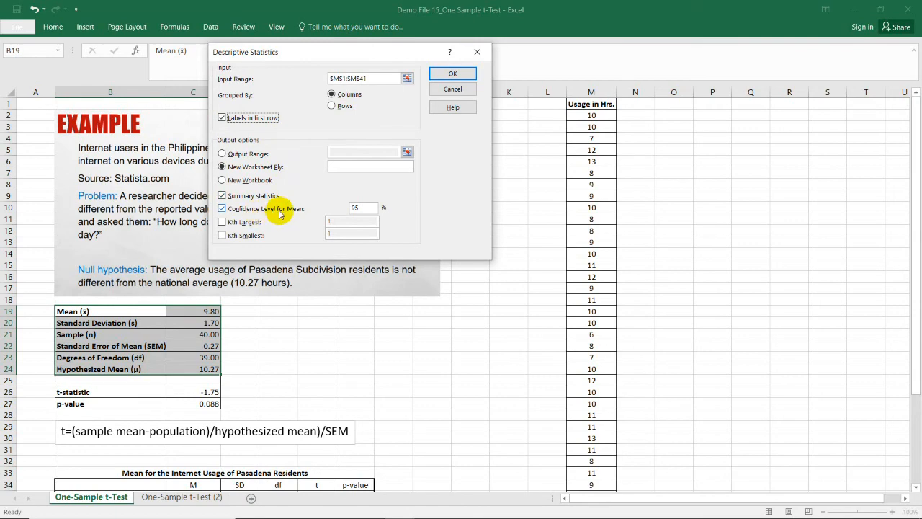
pyautogui.click(453, 75)
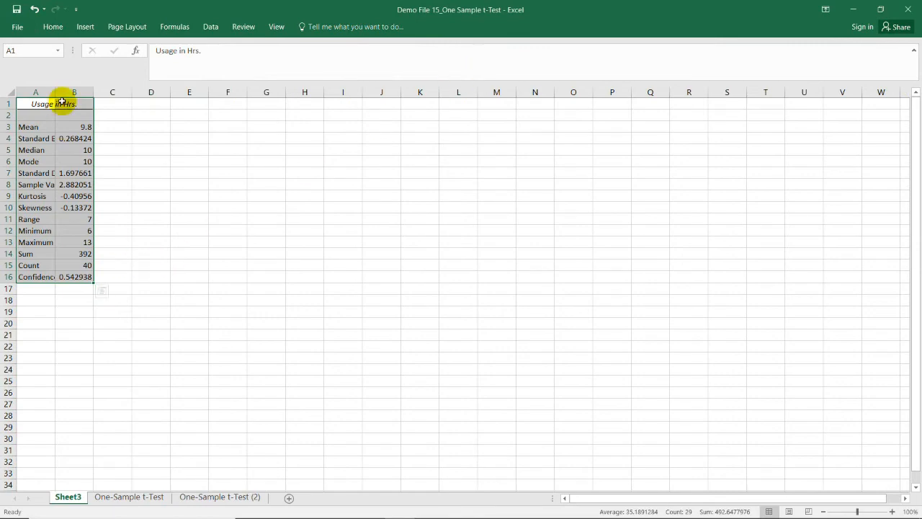
# Step: Autofit columns A and B of the descriptive statistics output to their contents
pyautogui.doubleClick(58, 91)
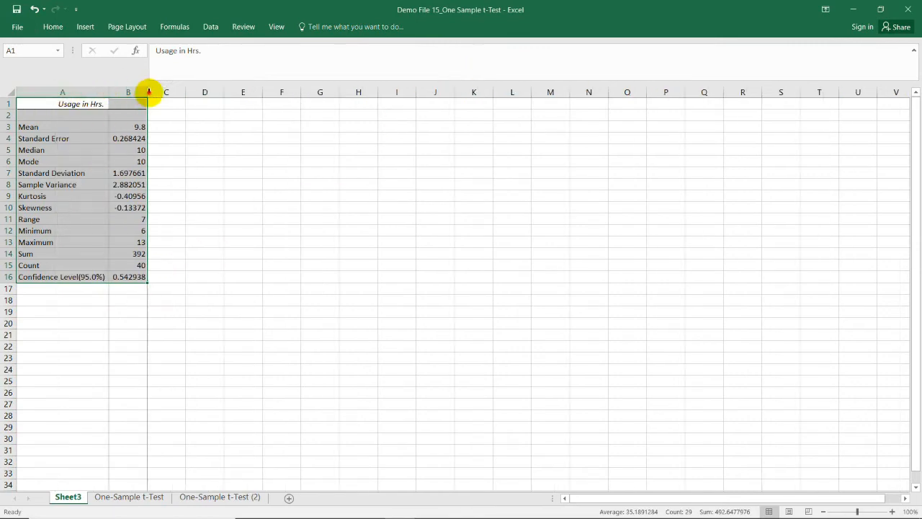
pyautogui.doubleClick(146, 92)
pyautogui.click(232, 172)
pyautogui.click(75, 127)
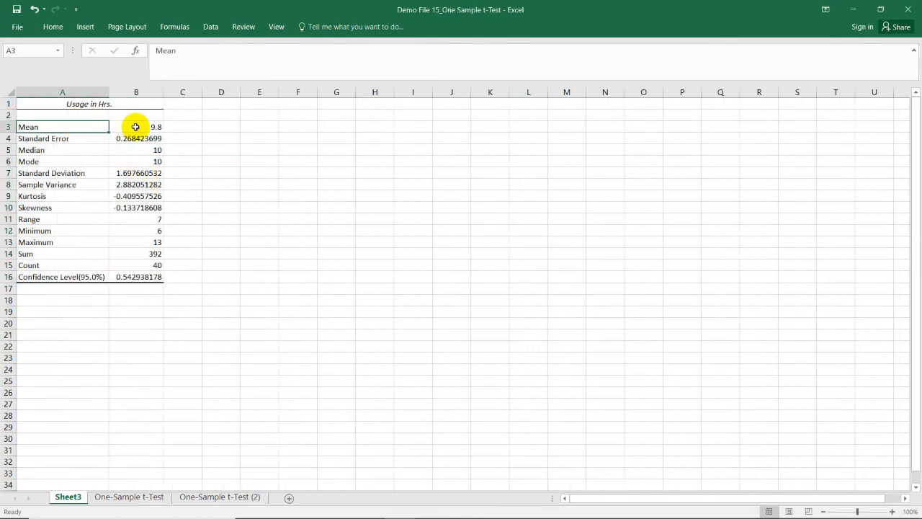
# Step: Examine the mean, standard error, standard deviation and sample variance rows in the descriptive statistics output for Usage in Hrs
pyautogui.click(152, 127)
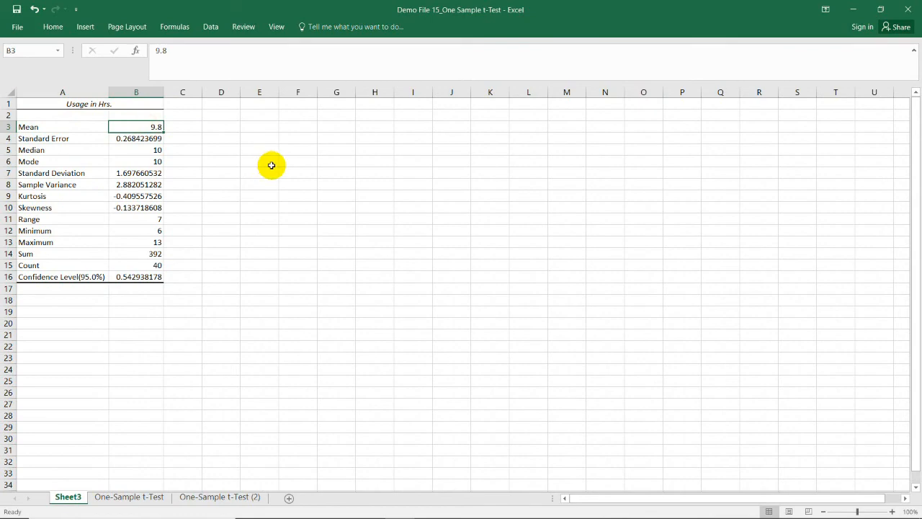
pyautogui.click(135, 139)
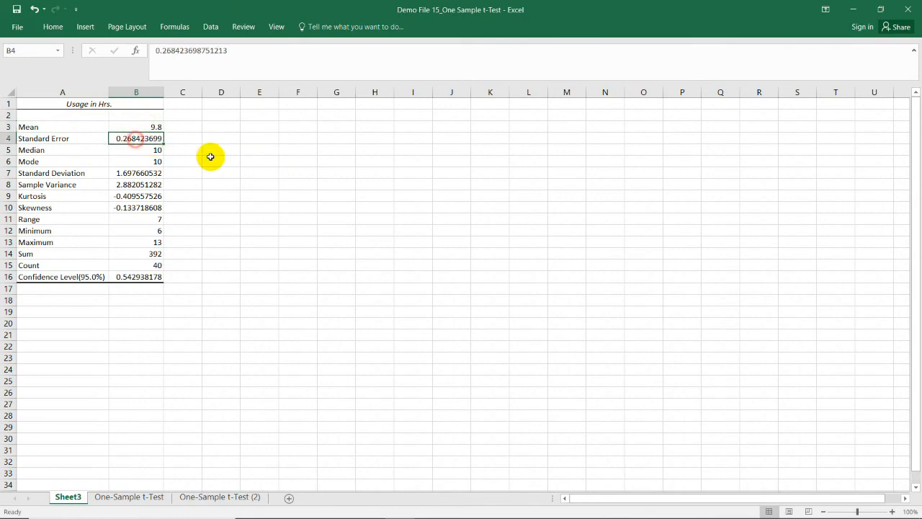
pyautogui.click(139, 175)
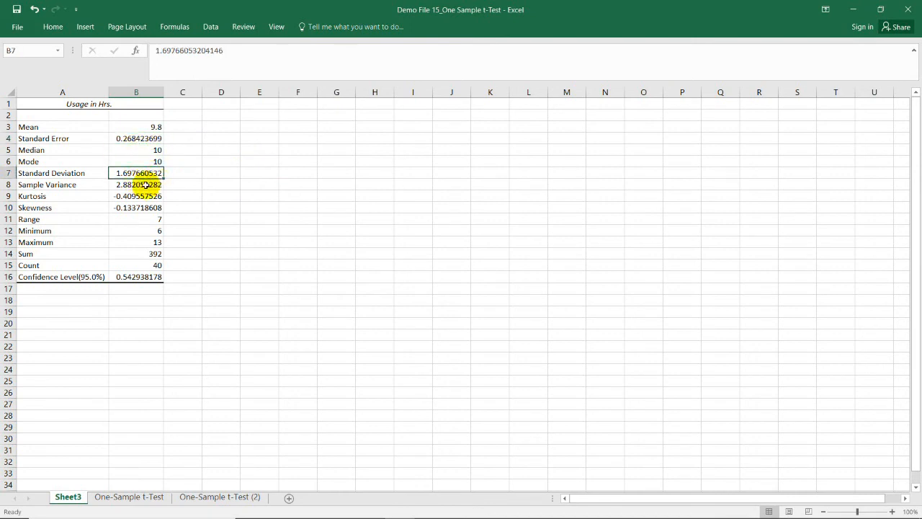
pyautogui.click(134, 185)
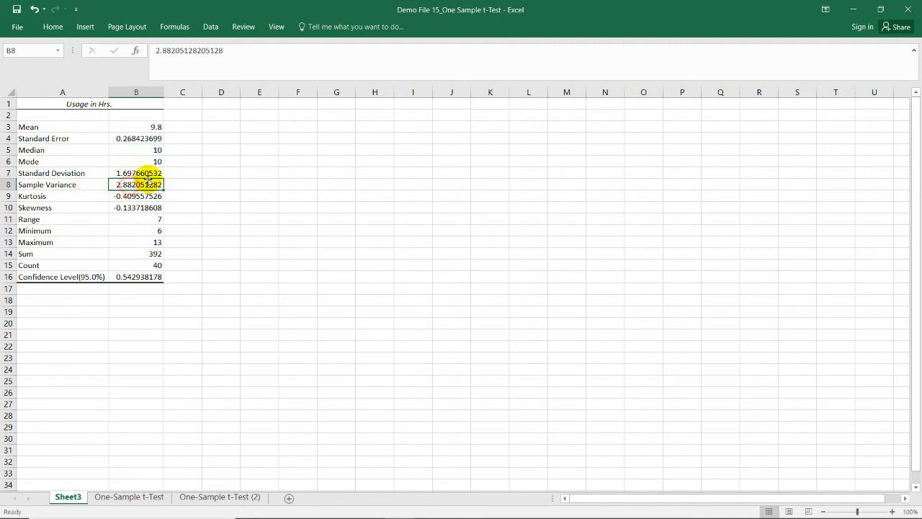
pyautogui.click(229, 196)
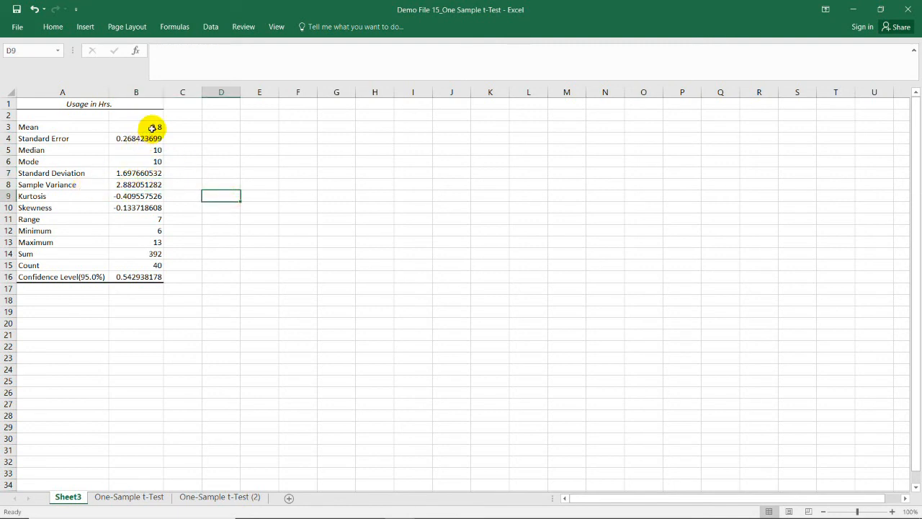
pyautogui.moveTo(74, 128); pyautogui.dragTo(148, 126)
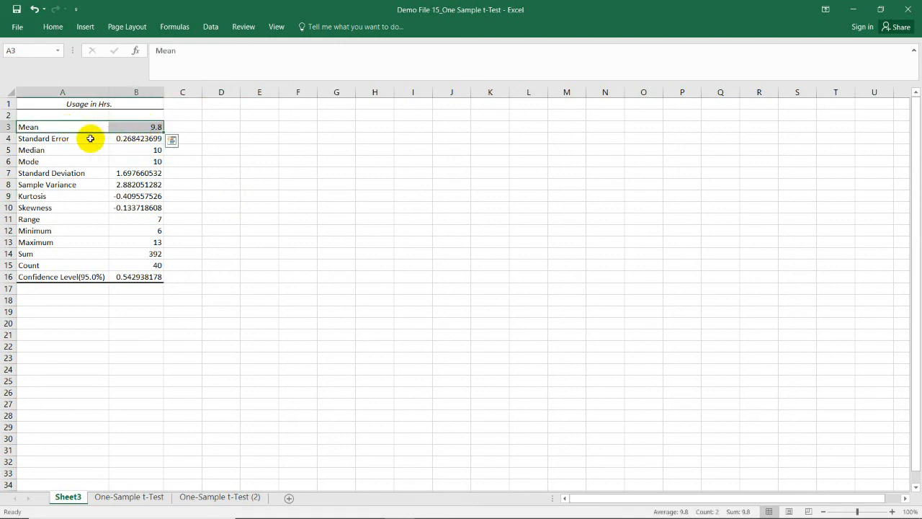
pyautogui.moveTo(90, 139); pyautogui.dragTo(147, 138)
pyautogui.moveTo(101, 172); pyautogui.dragTo(144, 172)
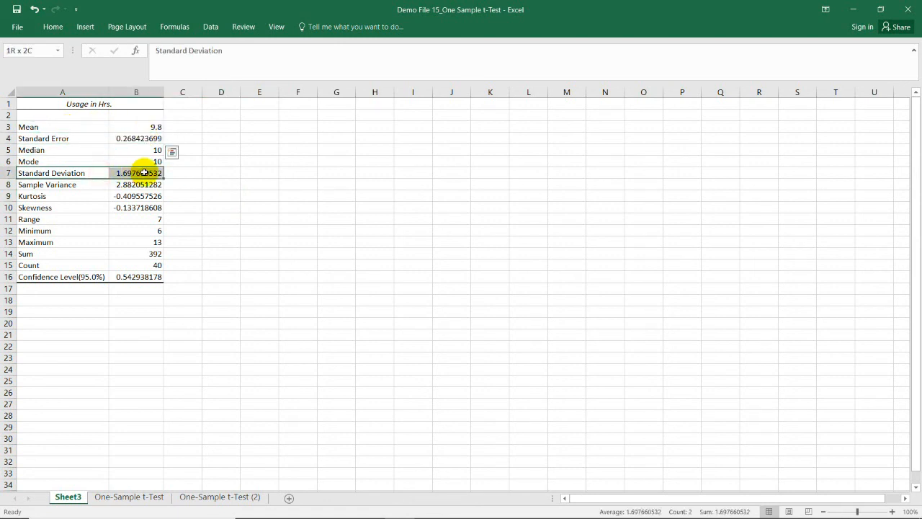
pyautogui.click(228, 188)
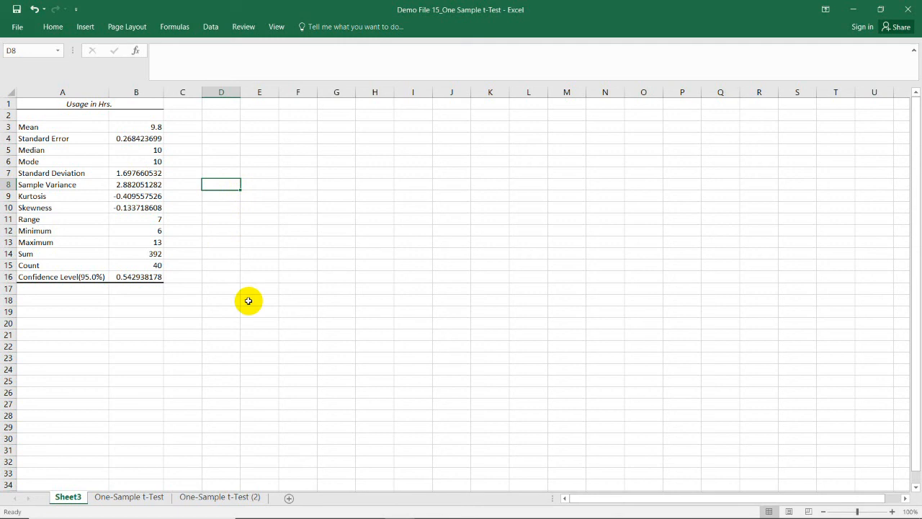
pyautogui.click(257, 214)
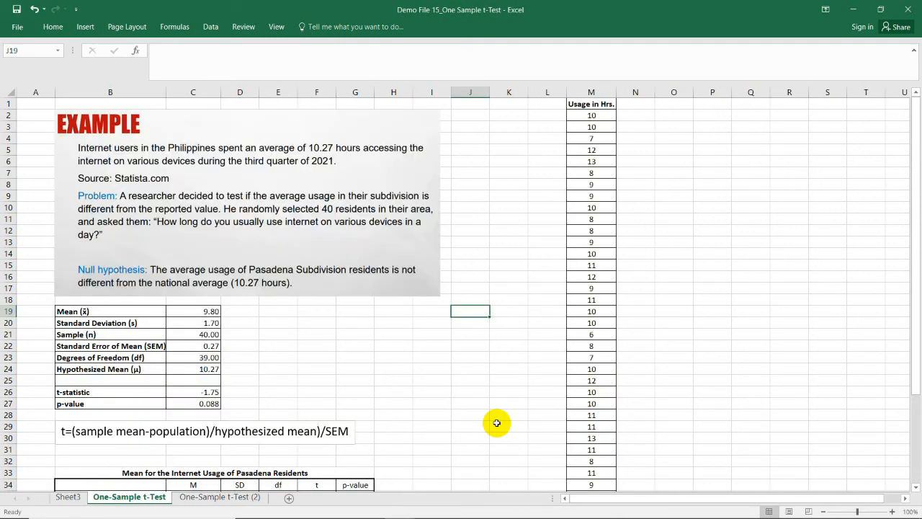